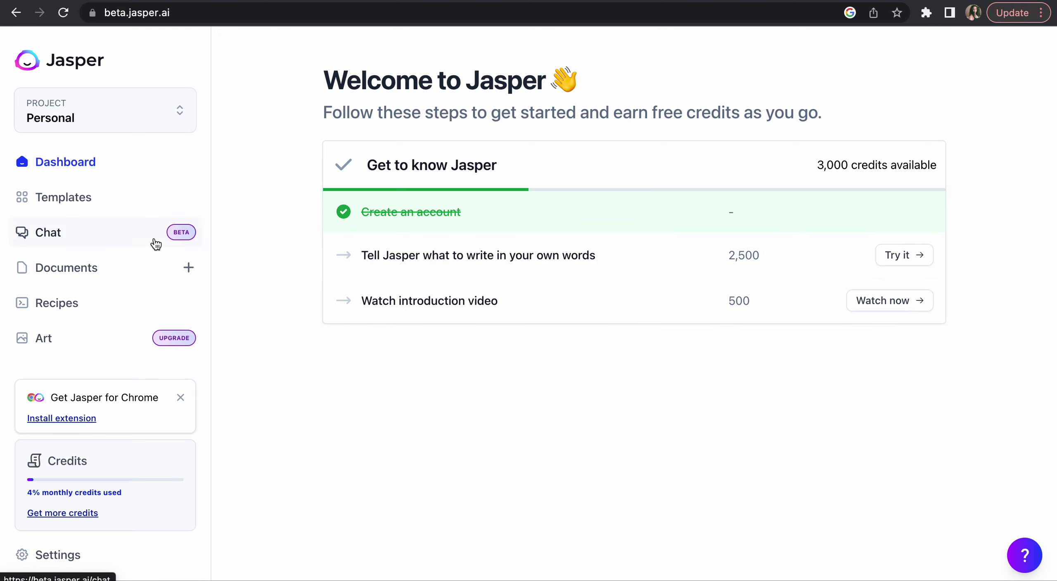
Open the Documents list of saved documents.
left_click(94, 275)
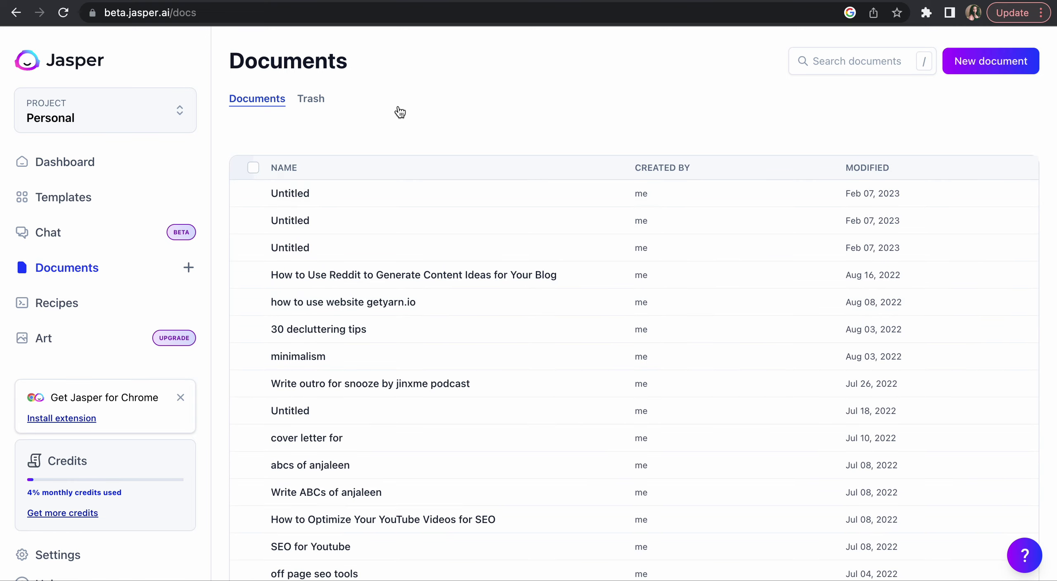
Start a blank document with the brief 'how jasper . ai can help in digital marketing'.
left_click(991, 63)
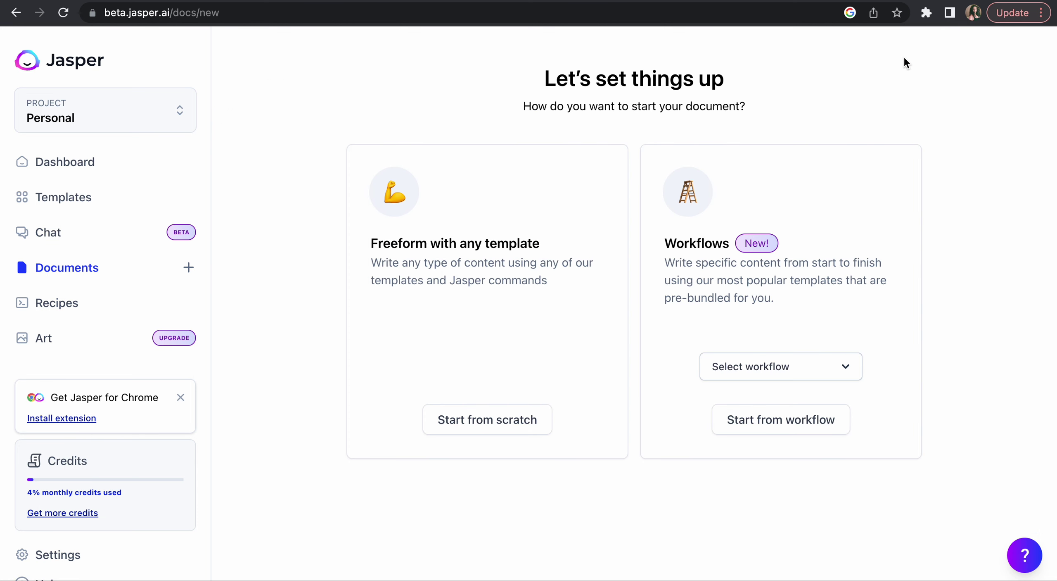
left_click(514, 407)
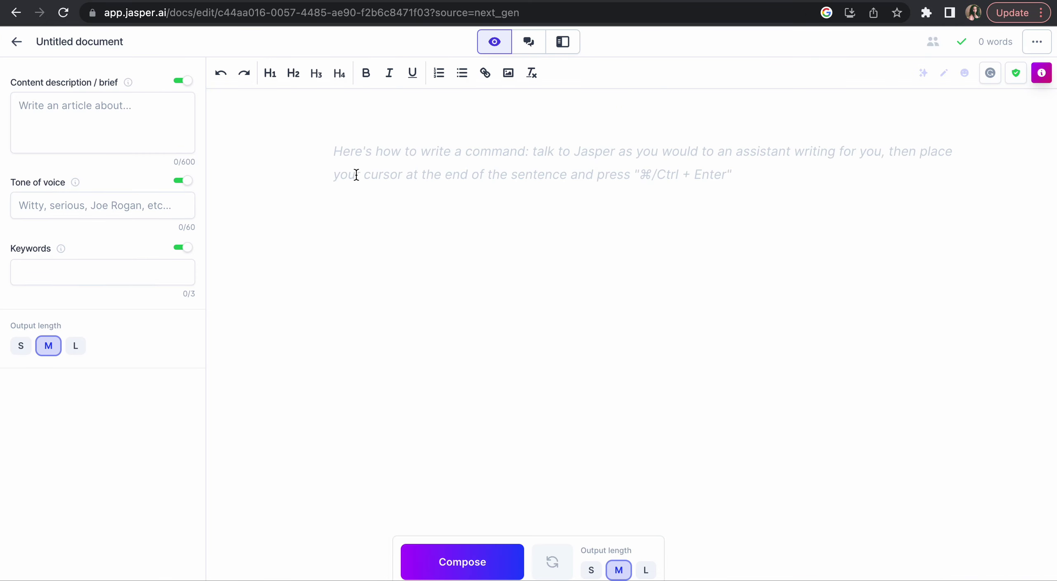
left_click(134, 108)
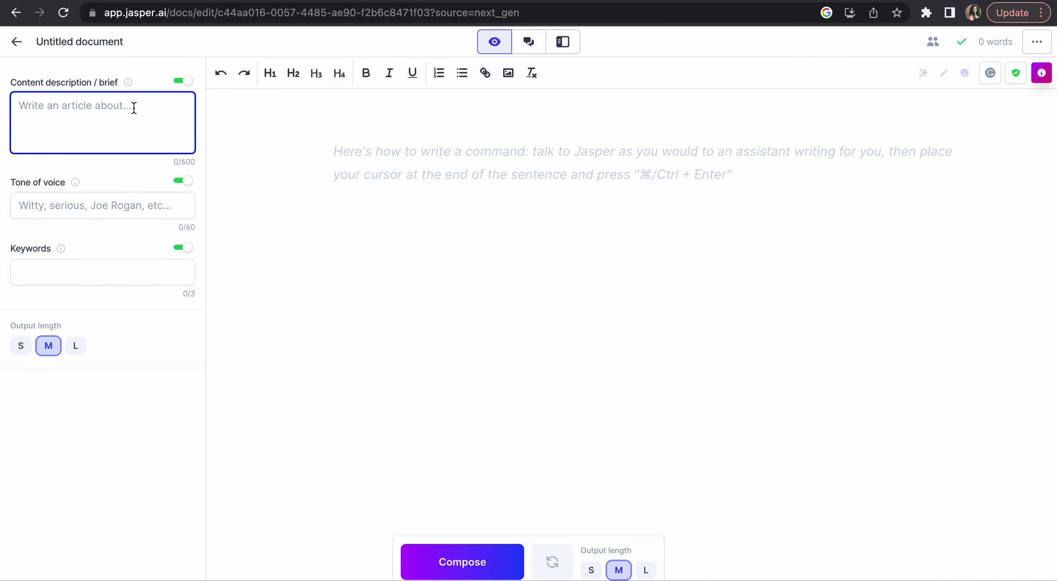
type("how")
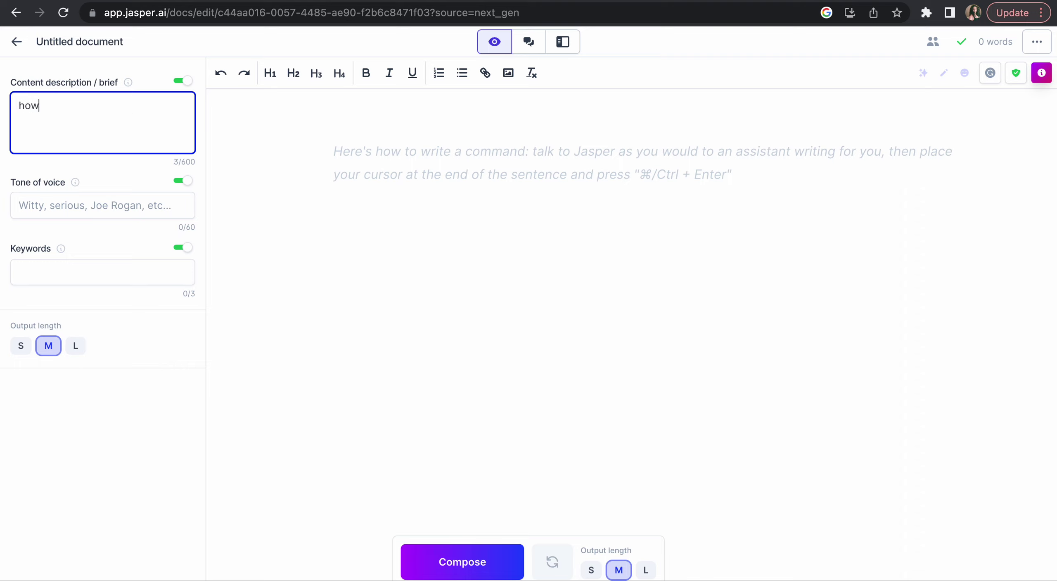
type(" jasper . ai can help in")
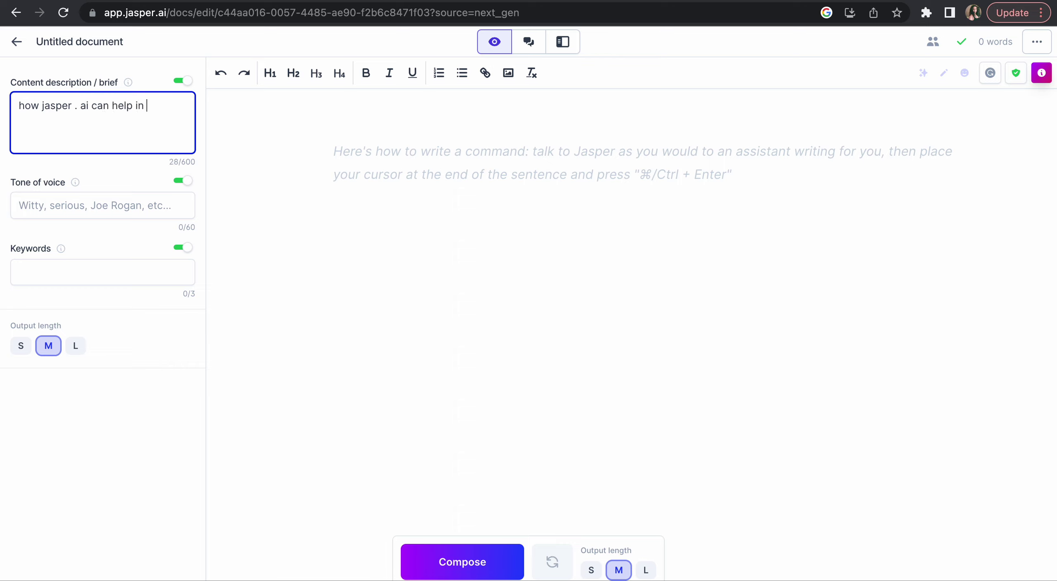
type(" digital marketing")
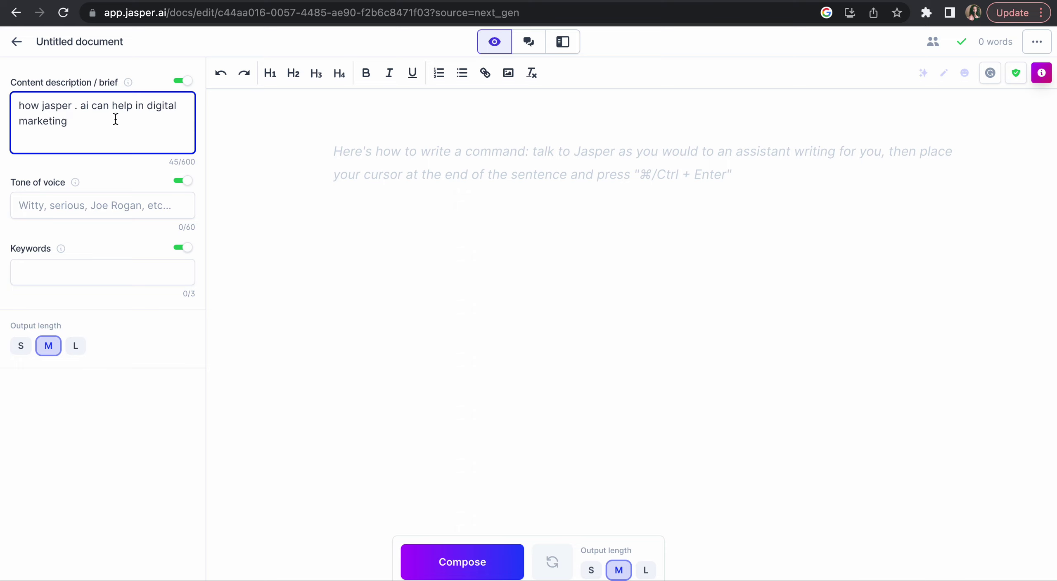
Set a Professional tone and long (L) output length, then compose the paragraph.
left_click(74, 211)
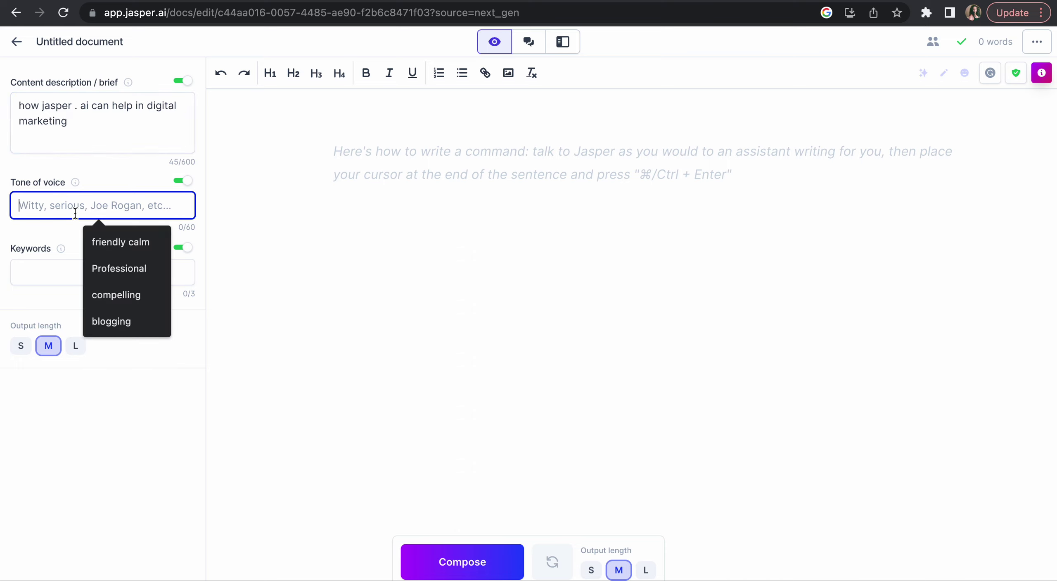
left_click(109, 269)
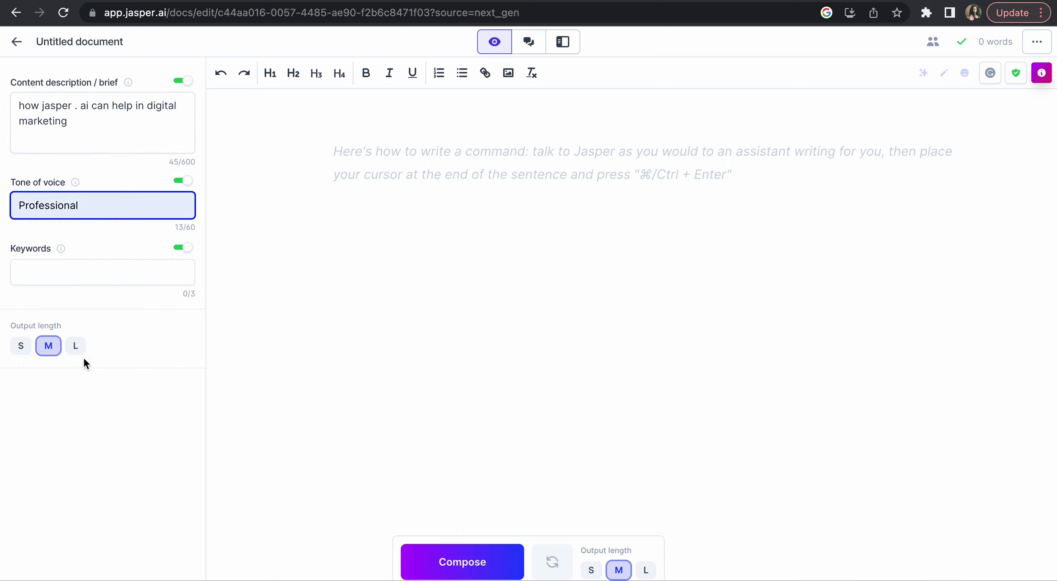
left_click(76, 347)
left_click(465, 578)
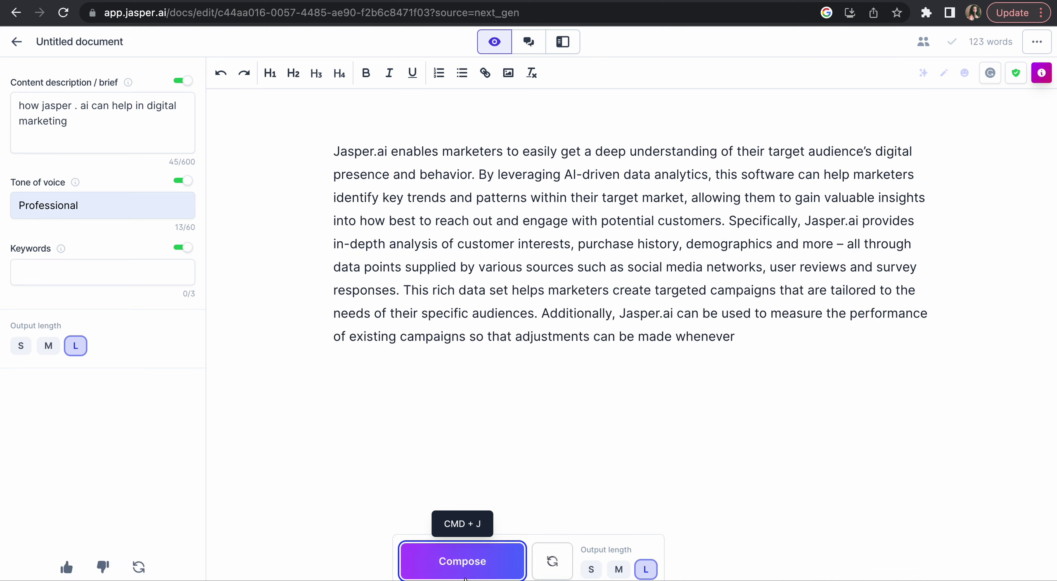
Extend the text to 176 words and start a new paragraph at 'Additionally'.
left_click(465, 577)
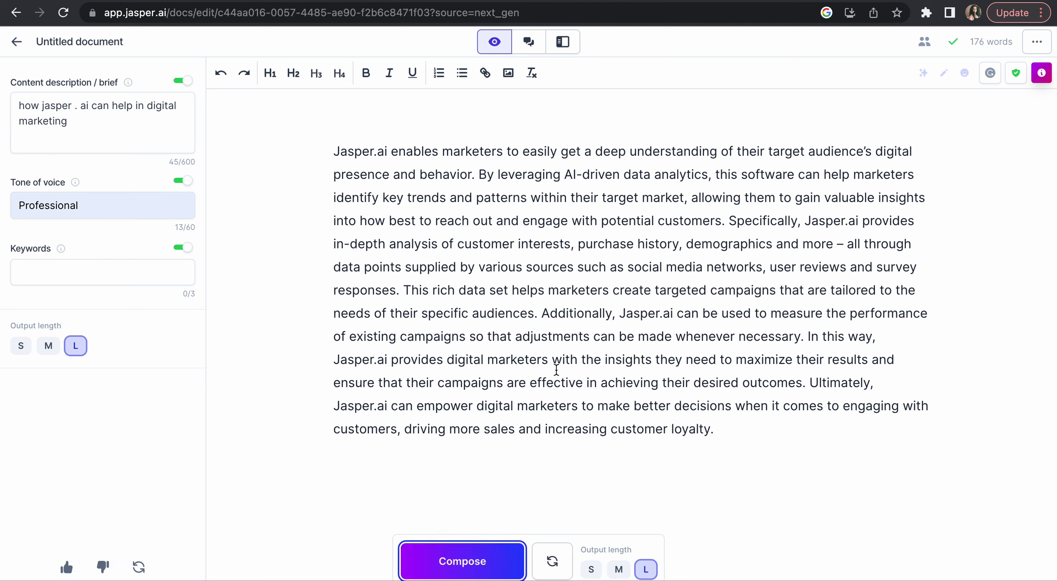
left_click(544, 313)
key("Return")
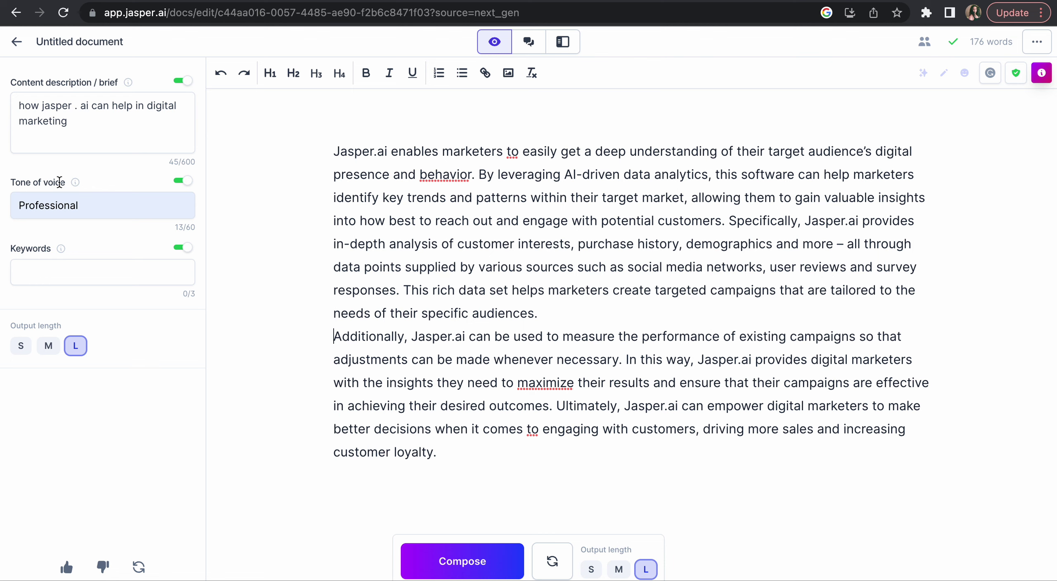
Open the Blog Post Intro Paragraph template from the Blog templates.
left_click(16, 46)
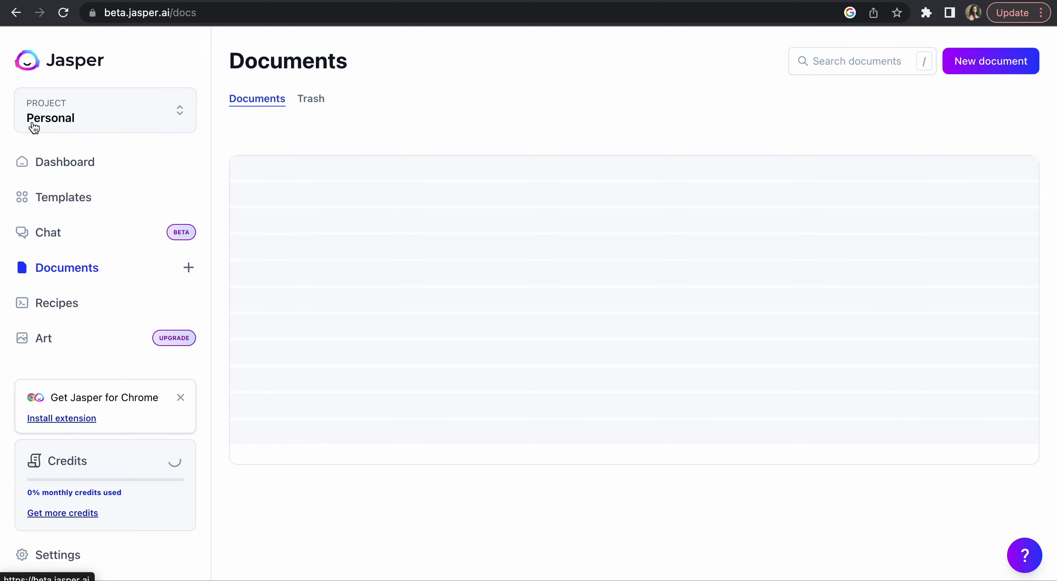
left_click(66, 199)
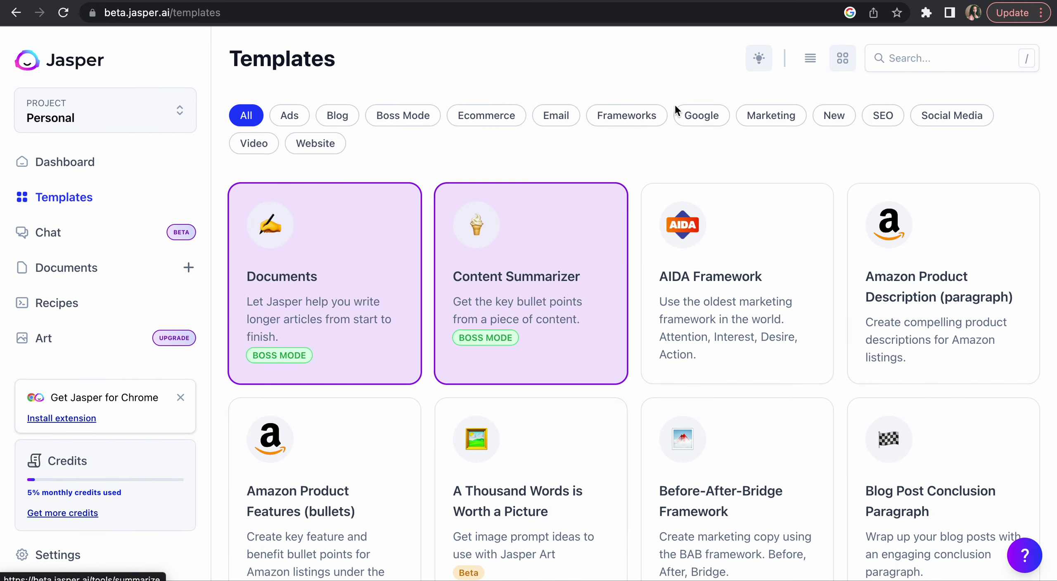
left_click(335, 117)
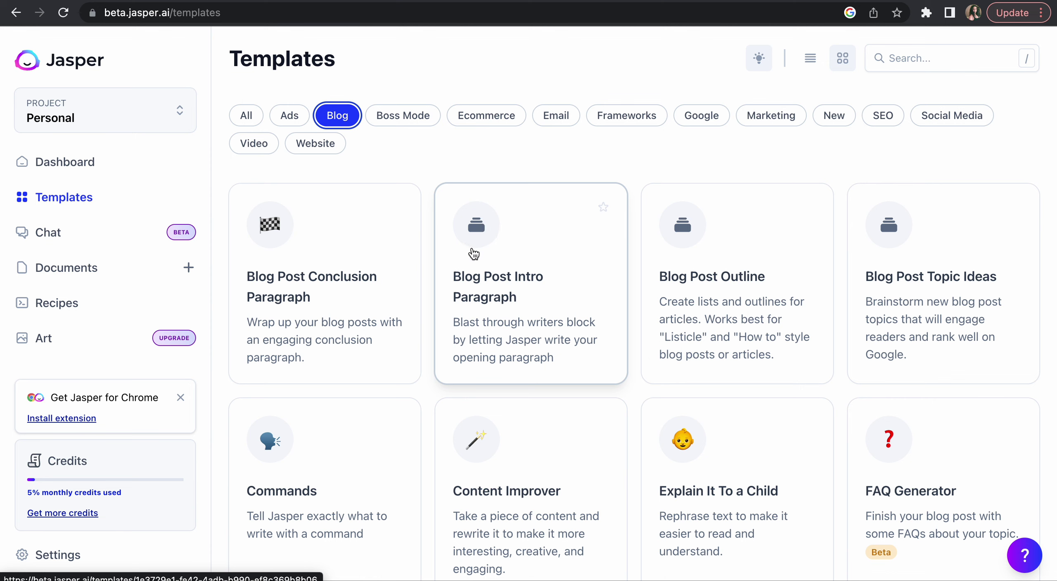
left_click(490, 265)
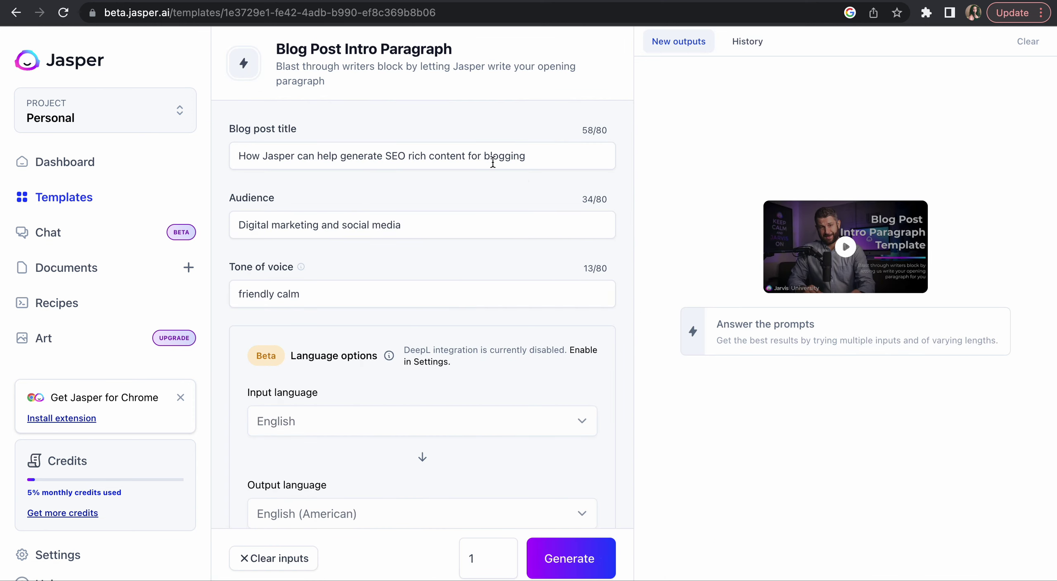
Generate the intro paragraph on SEO-rich blogging with Jasper and copy the blog post title.
left_click(569, 558)
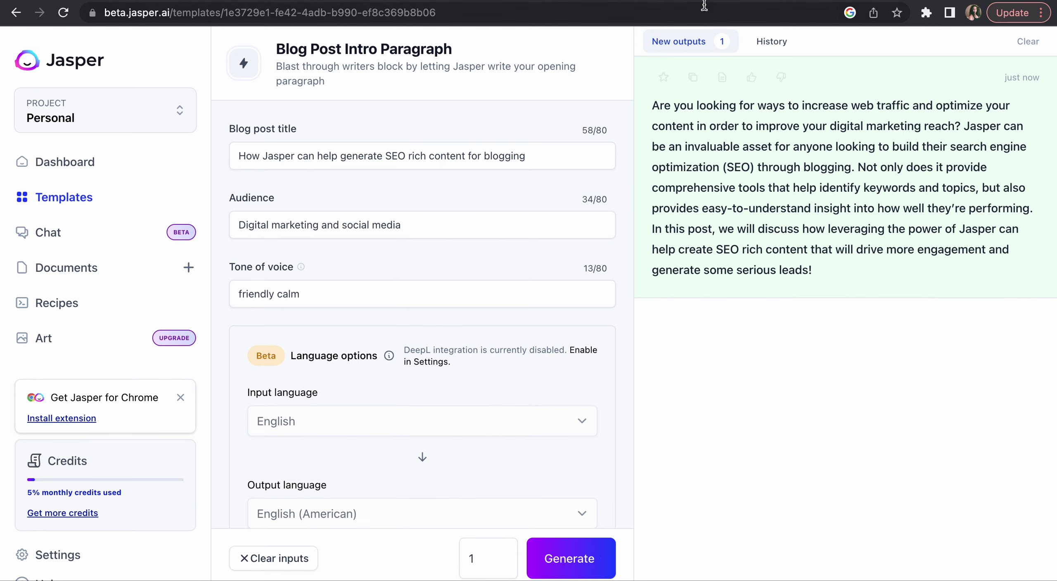
key("ctrl+Tab")
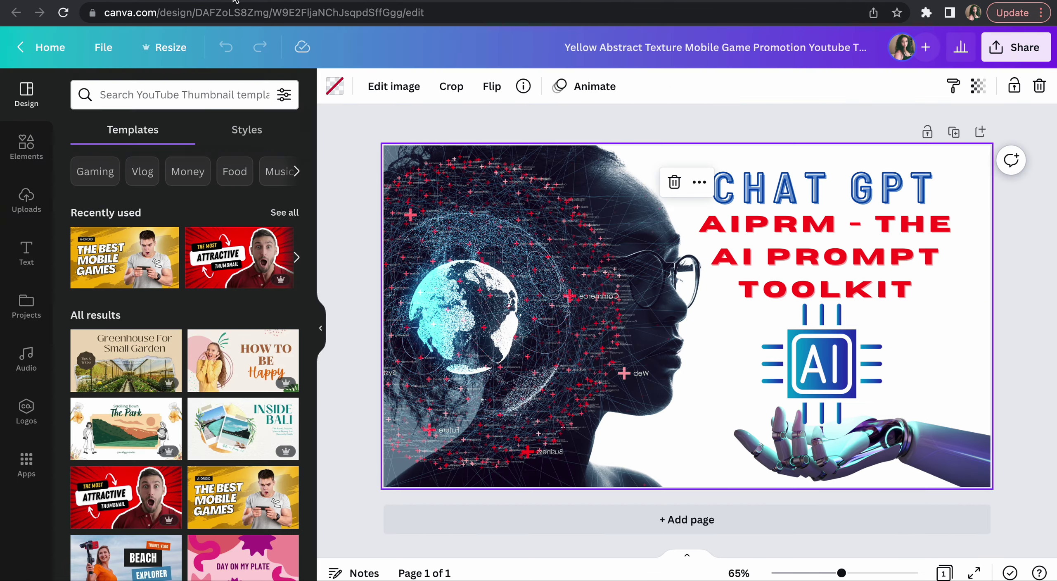
left_click(424, 0)
left_click(346, 151)
key("super+a")
key("ctrl+c")
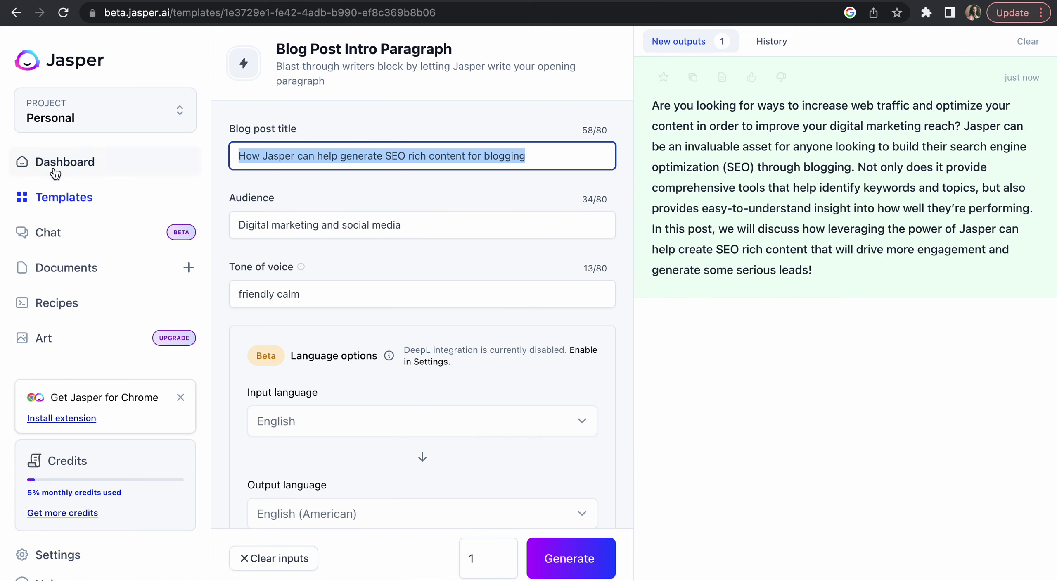
Generate a five-point outline with the Blog Post Outline template using the copied title.
left_click(62, 203)
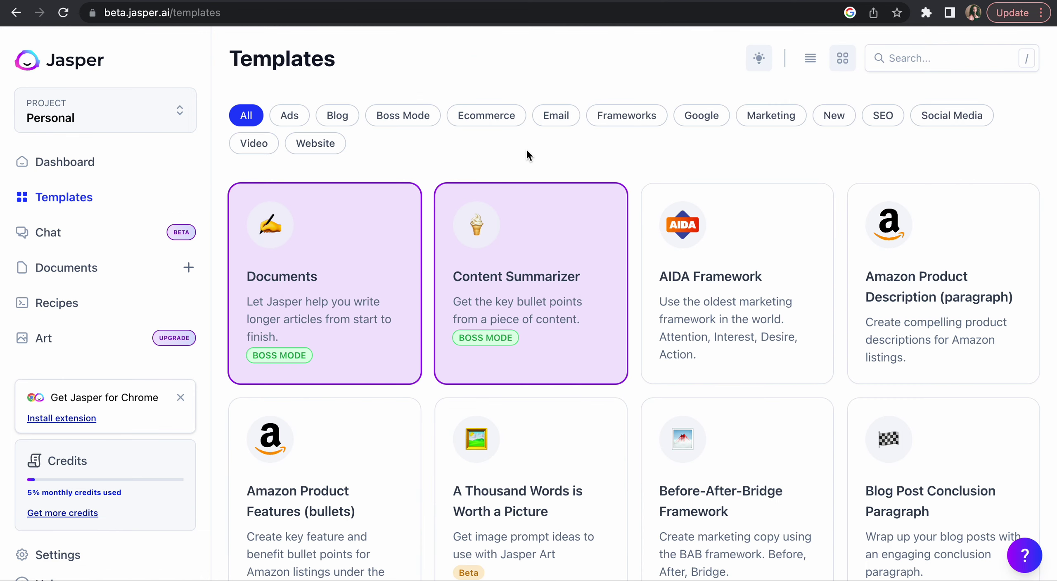
scroll(527, 153, "down", 5)
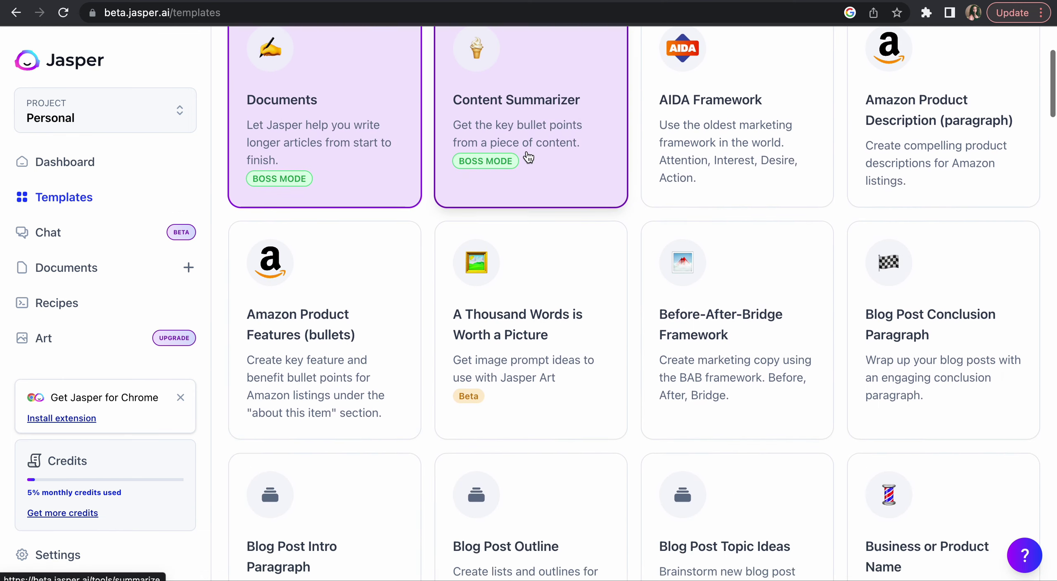
scroll(527, 157, "down", 6)
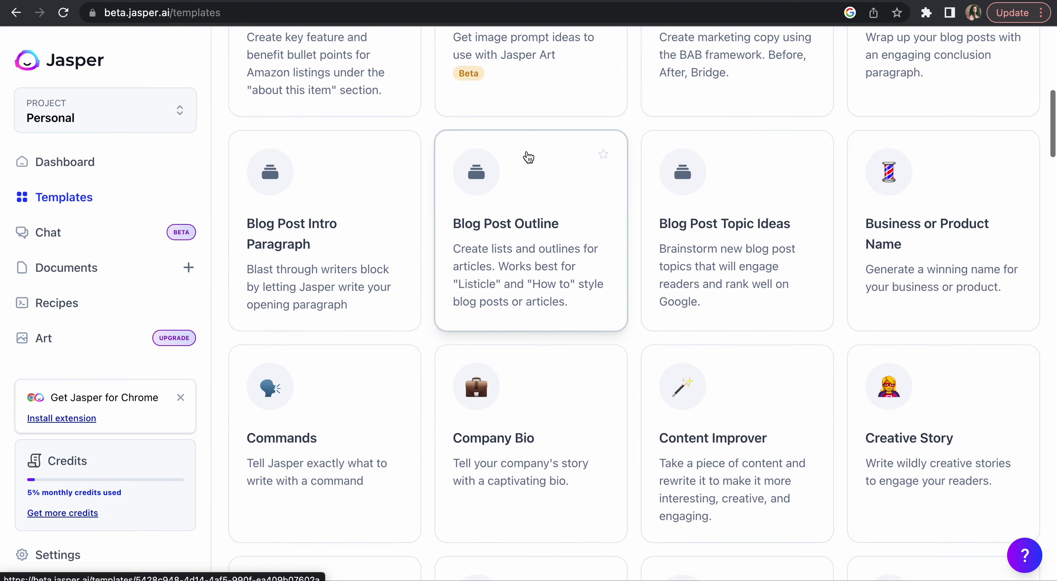
left_click(525, 184)
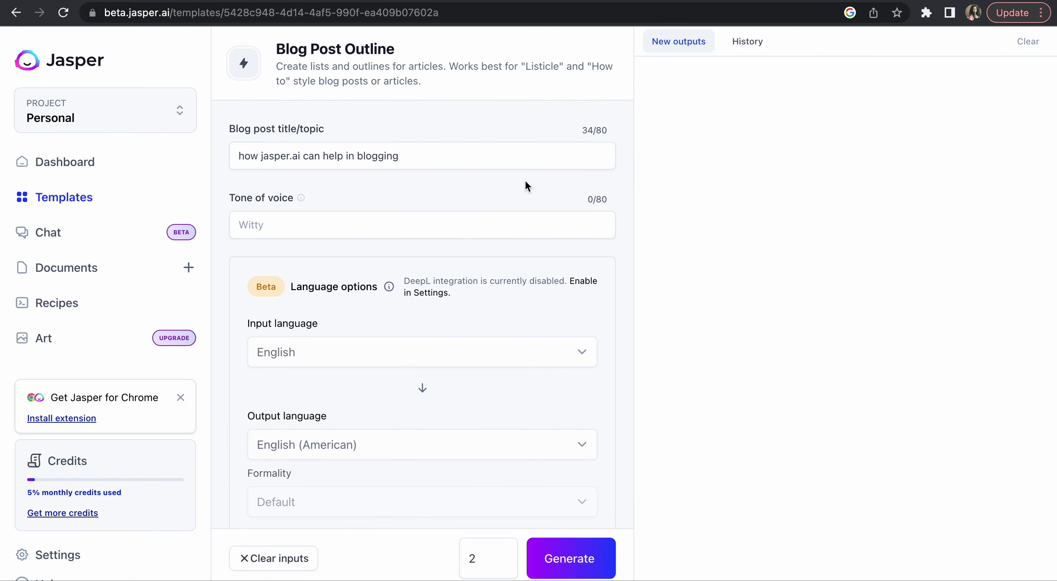
left_click(334, 224)
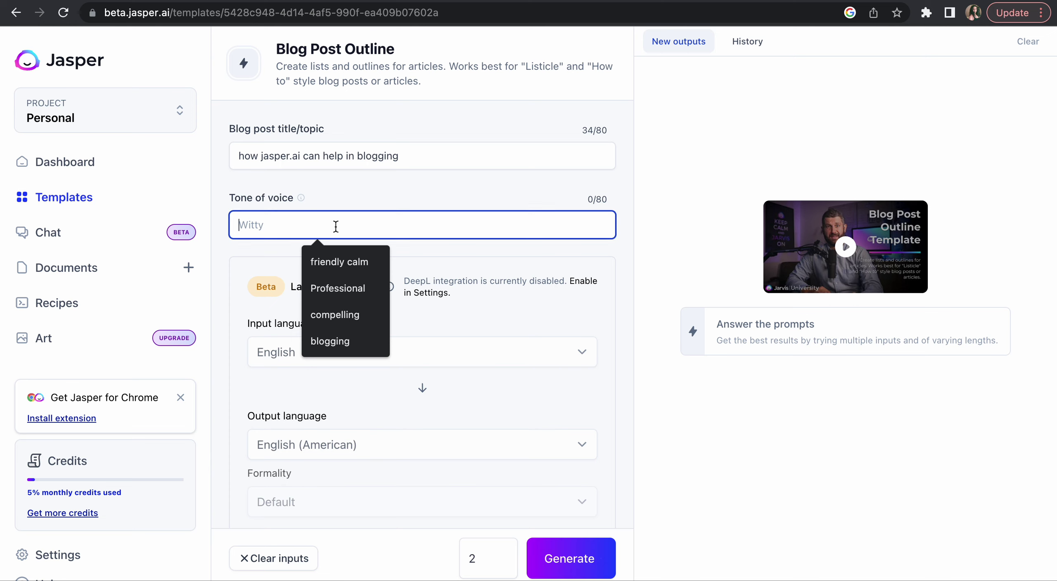
key("ctrl+v")
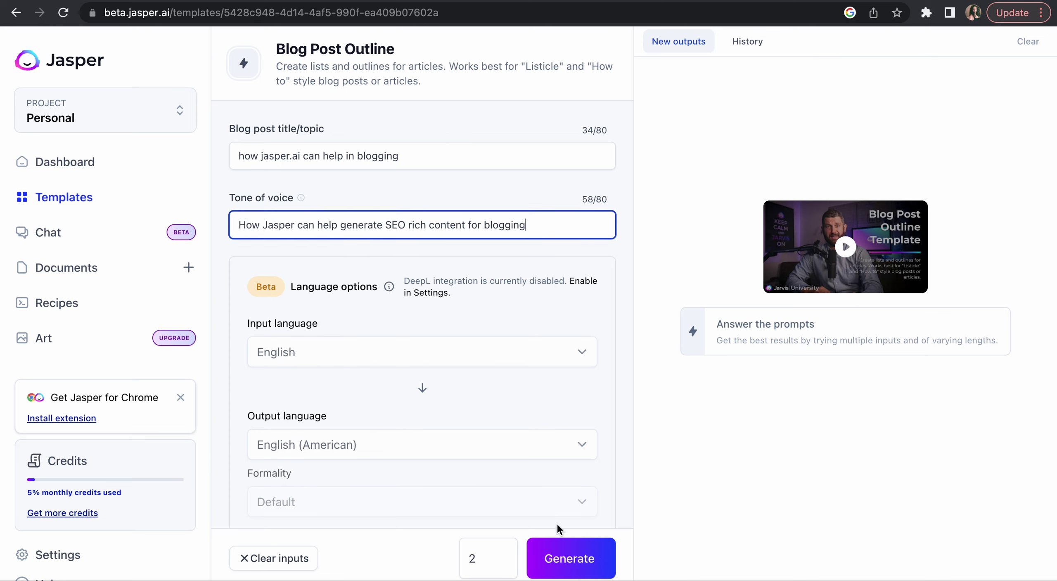
left_click(574, 560)
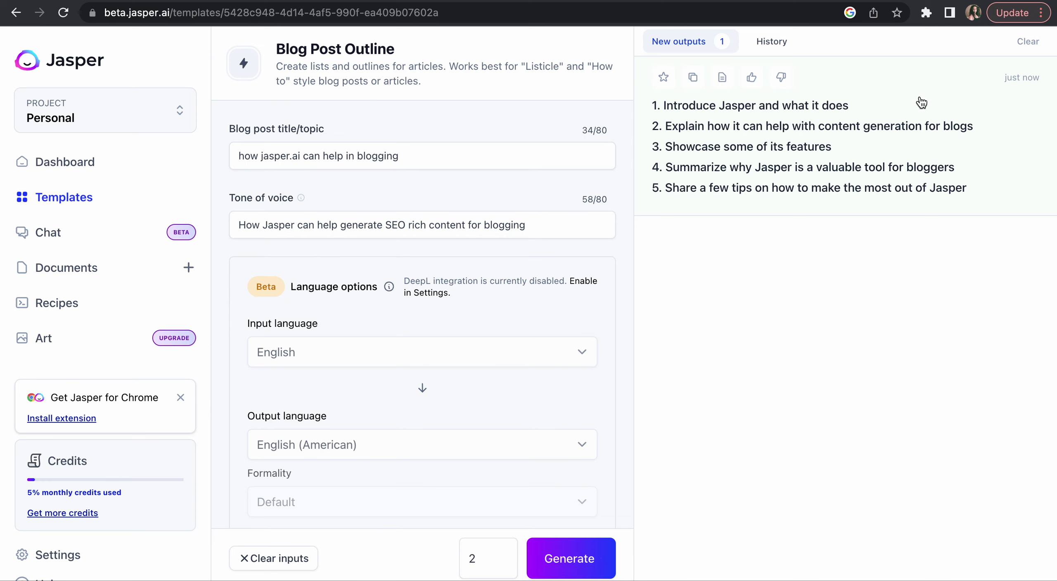
Select the first outline point in the outline's edit view.
left_click_drag(868, 106, 667, 106)
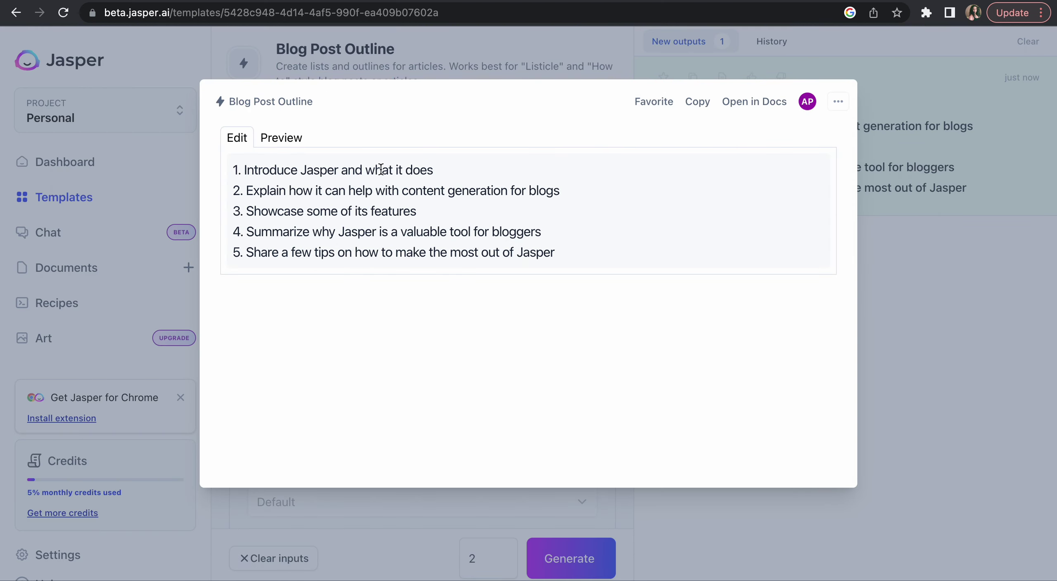
left_click(430, 171)
left_click_drag(430, 171, 244, 171)
key("super+c")
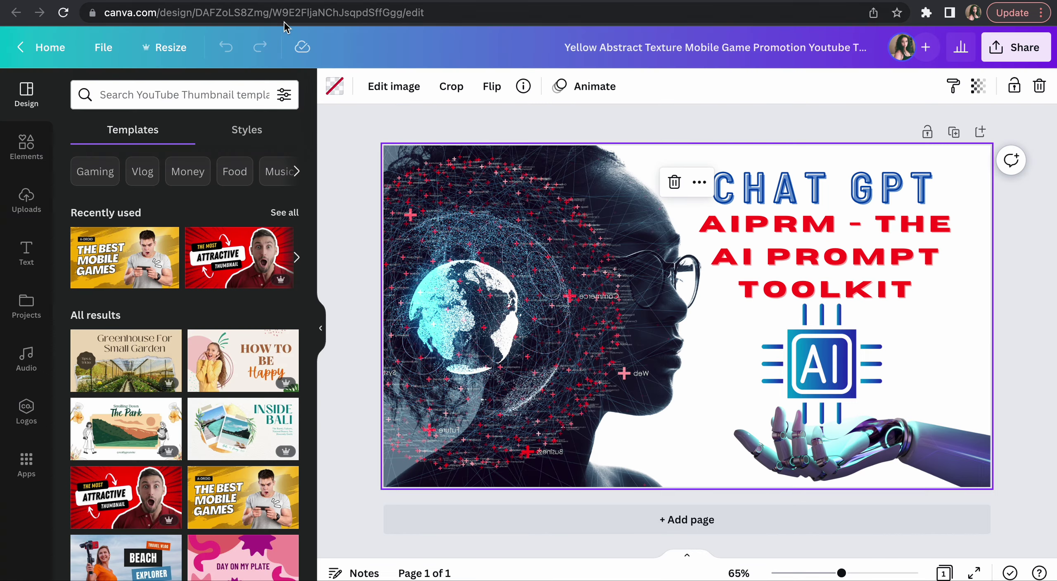
Search 'jas' for jasper ai in Chrome and open the Jasper app.
left_click(285, 16)
type("jas")
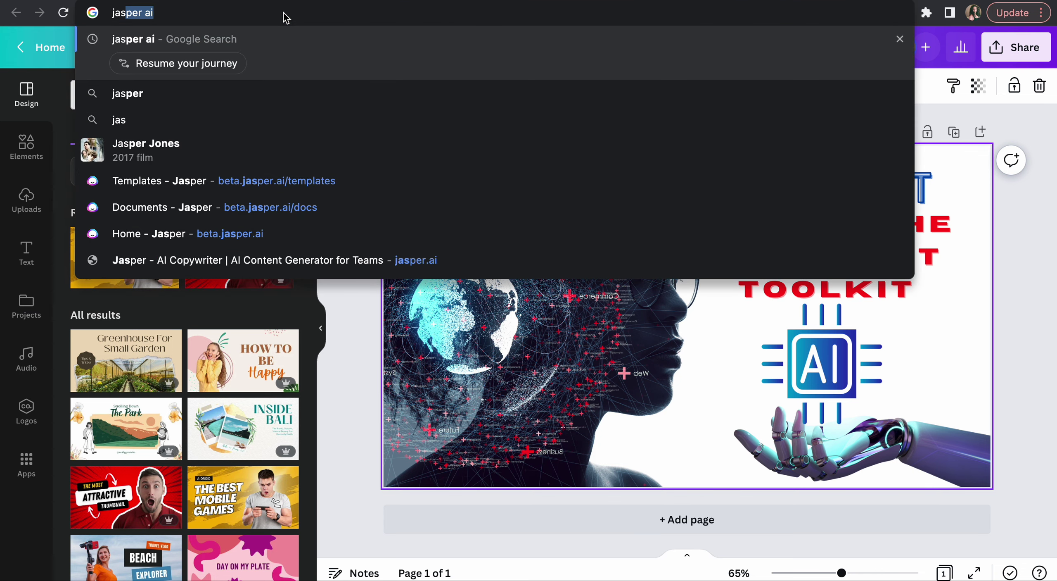
key("Return")
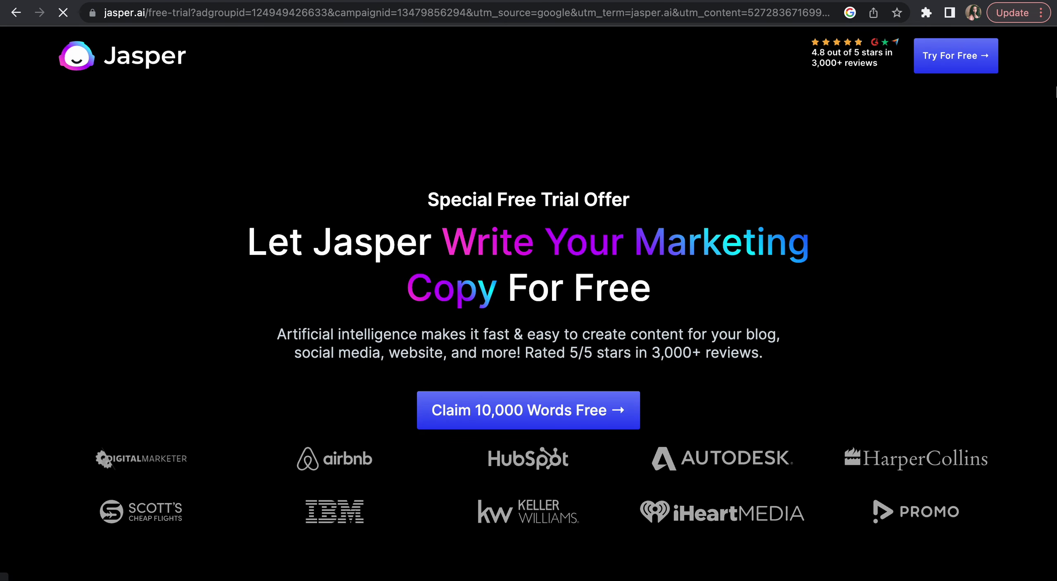
left_click(957, 66)
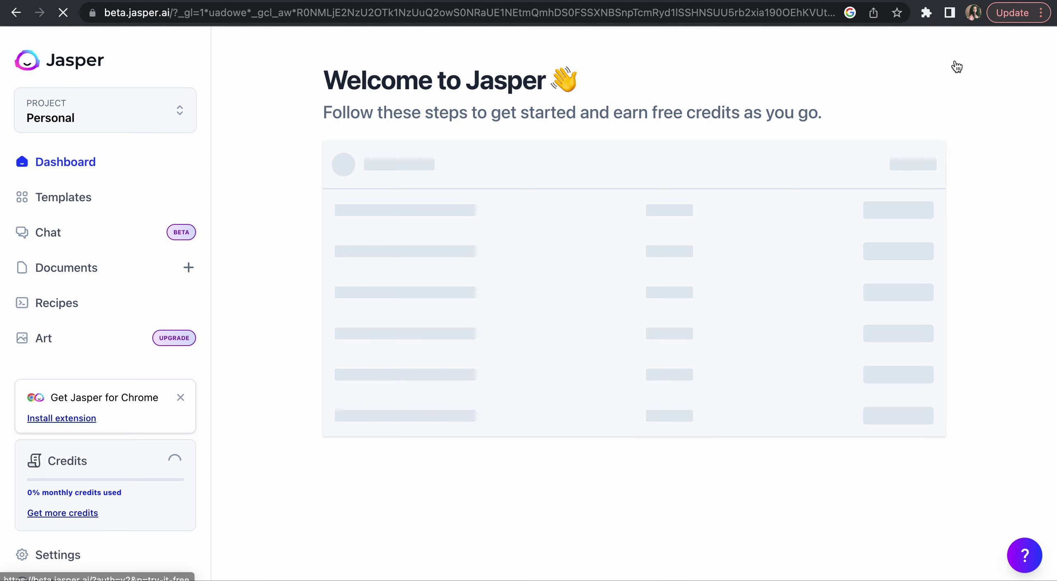
Filter Templates to Blog and open the Paragraph Generator template.
left_click(110, 197)
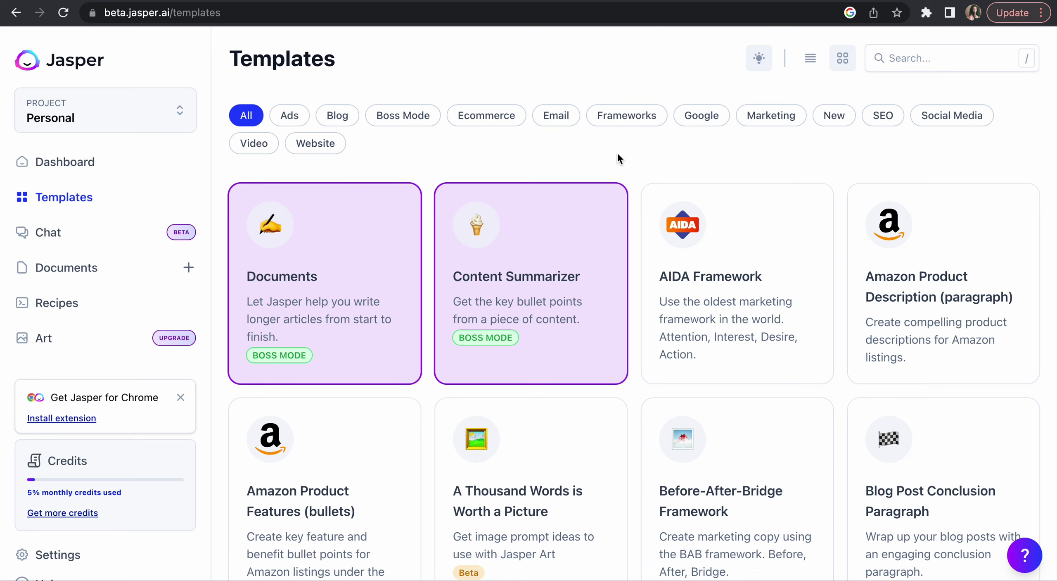
scroll(617, 154, "down", 7)
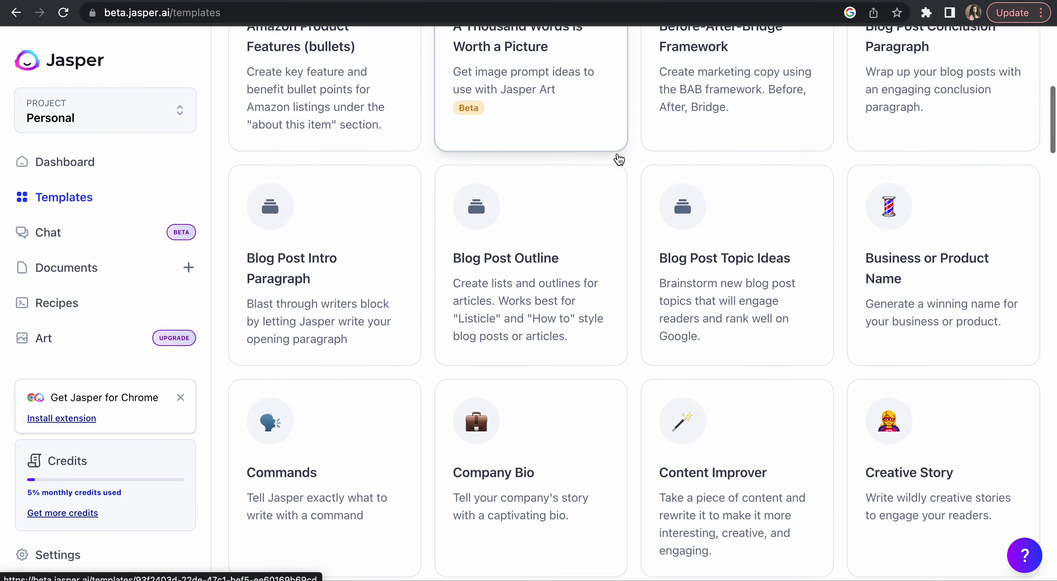
scroll(619, 159, "down", 3)
scroll(619, 160, "down", 5)
scroll(619, 160, "down", 10)
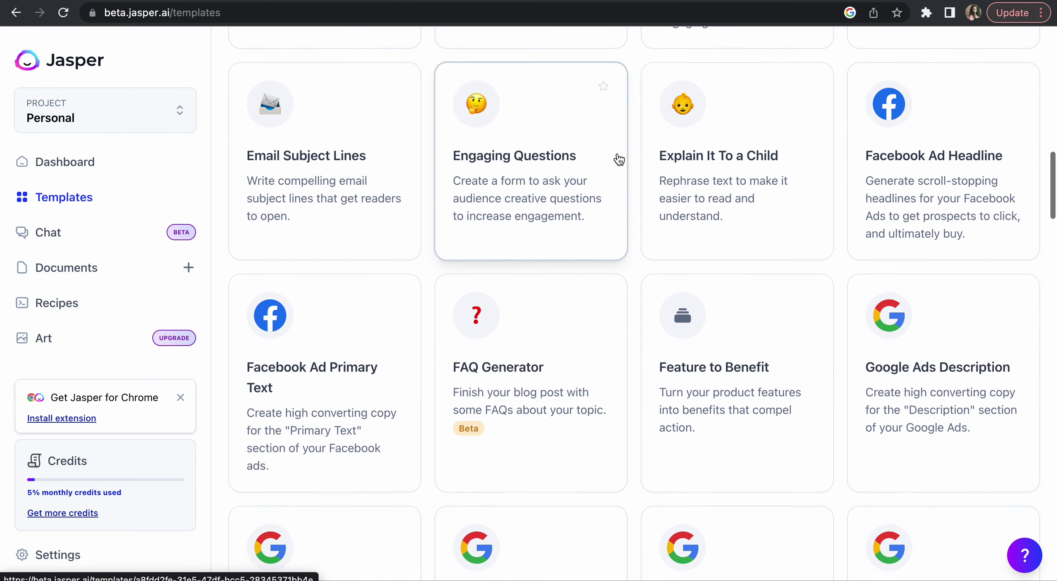
scroll(619, 159, "down", 5)
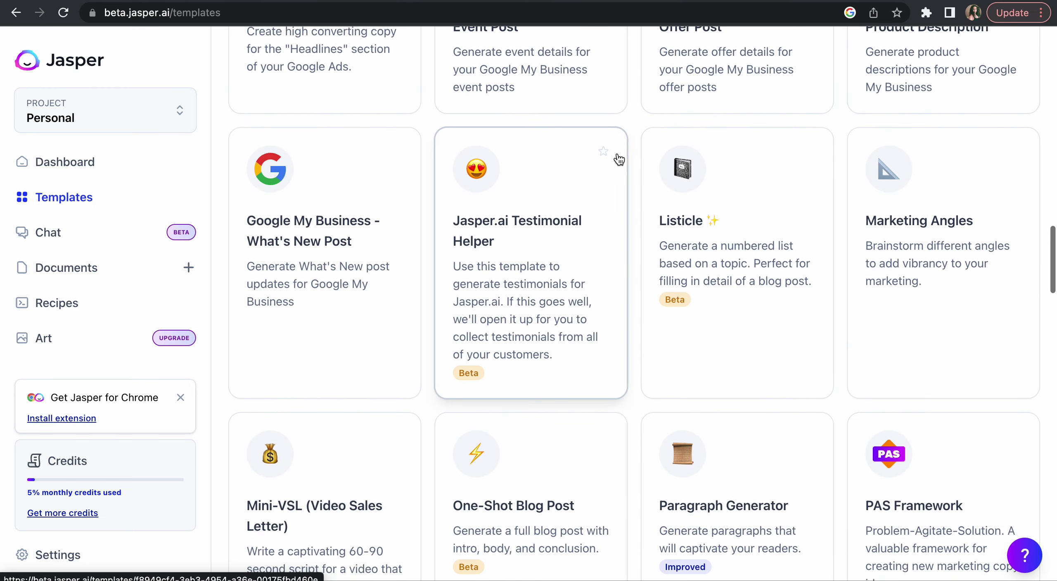
scroll(552, 128, "up", 10)
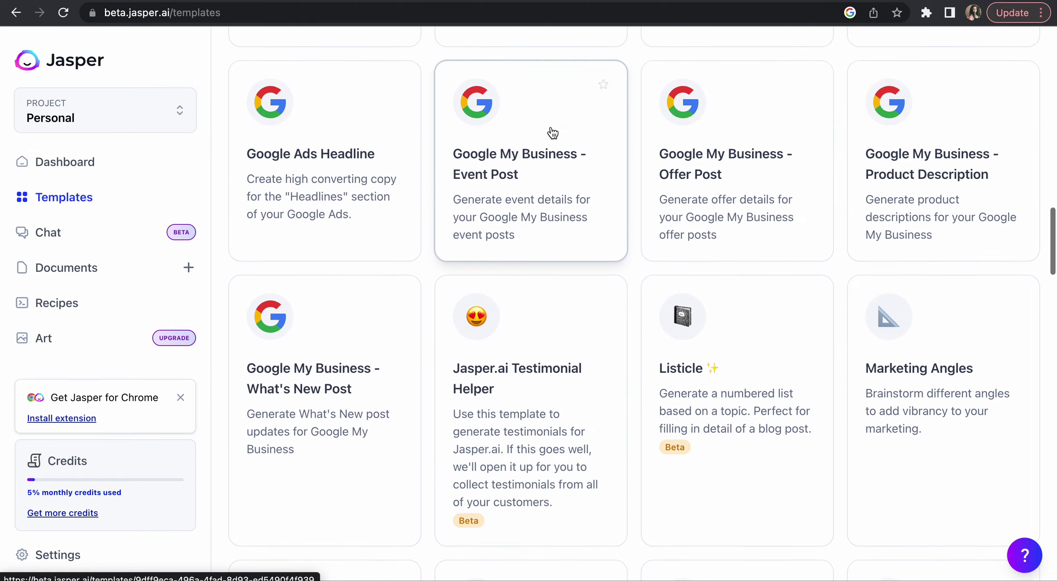
scroll(552, 132, "up", 15)
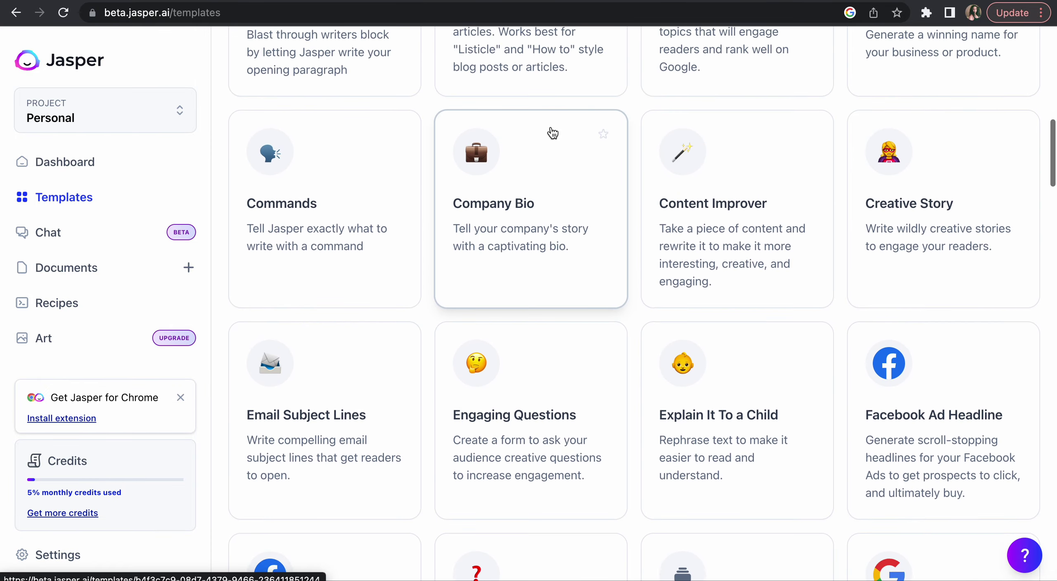
scroll(552, 132, "up", 8)
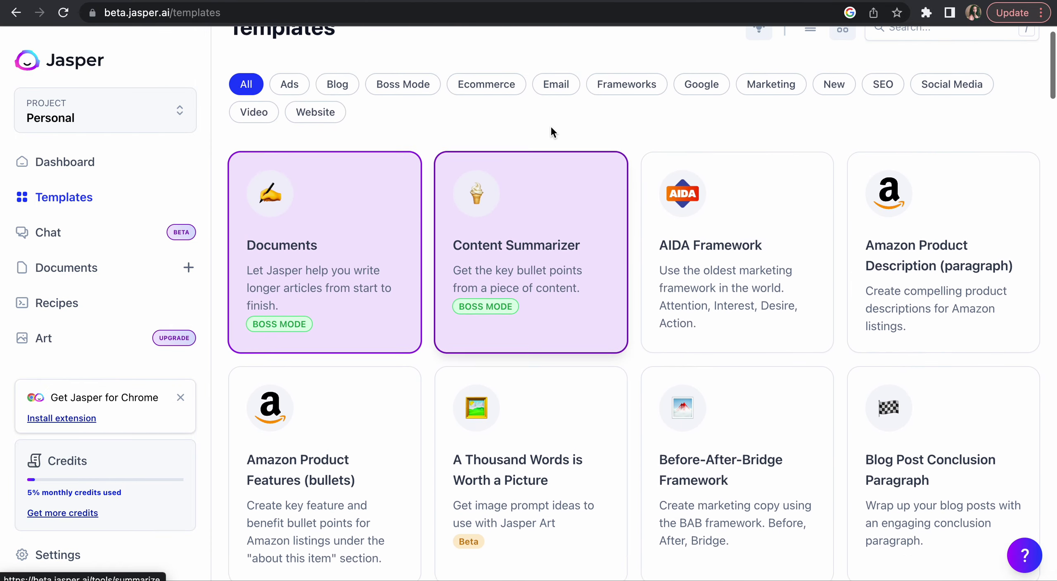
left_click(337, 115)
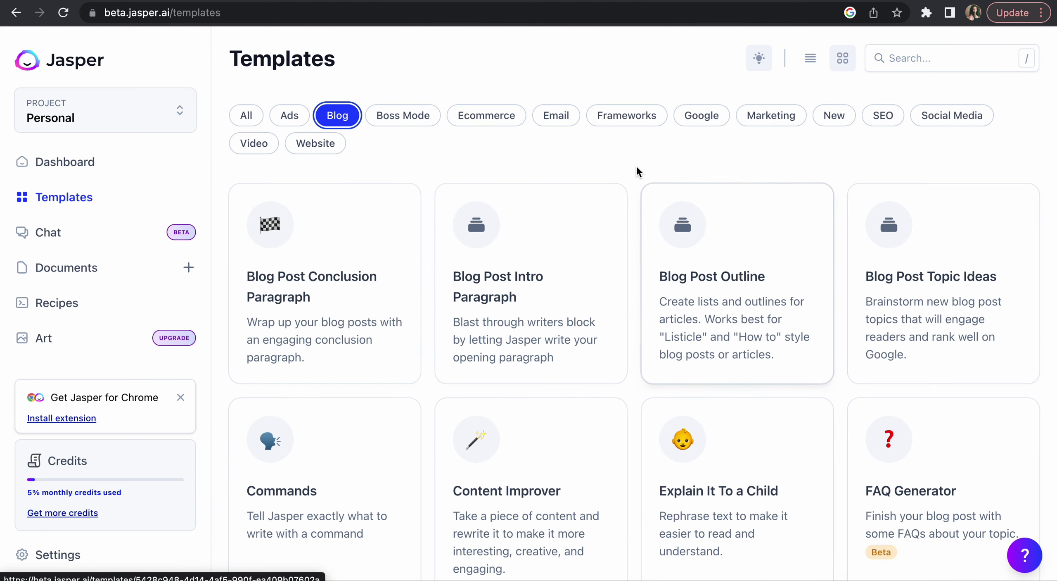
scroll(628, 166, "down", 1)
scroll(628, 165, "down", 10)
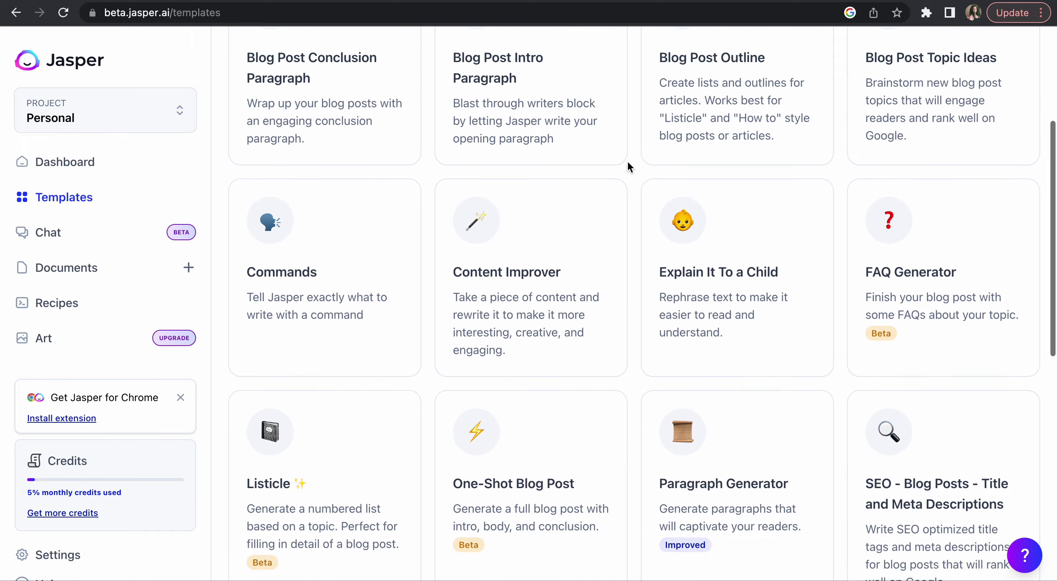
left_click(719, 191)
Paste 'Introduce Jasper and what it does' as the paragraph topic and generate three paragraphs.
left_click(457, 148)
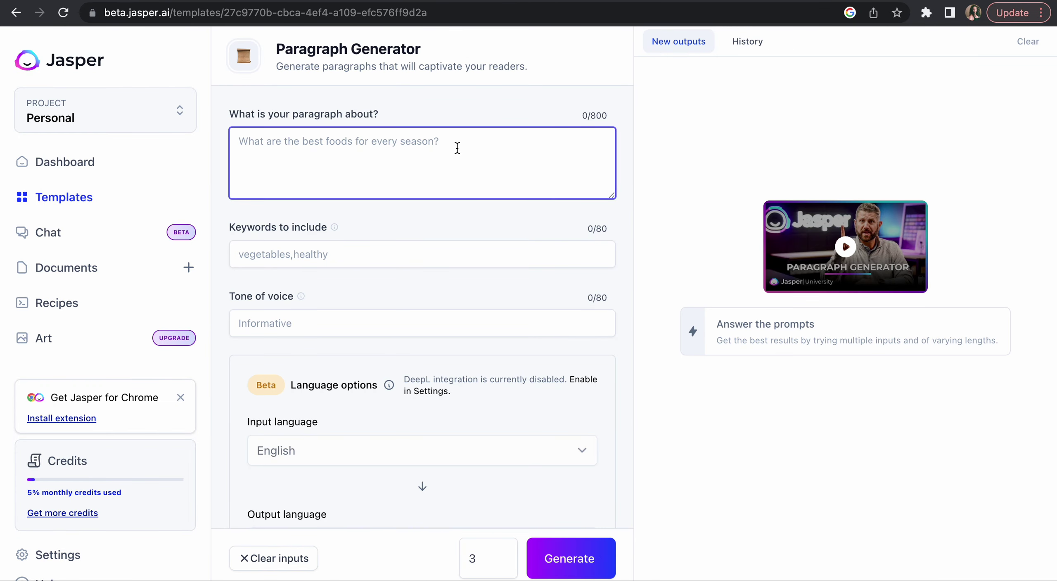
key("super+v")
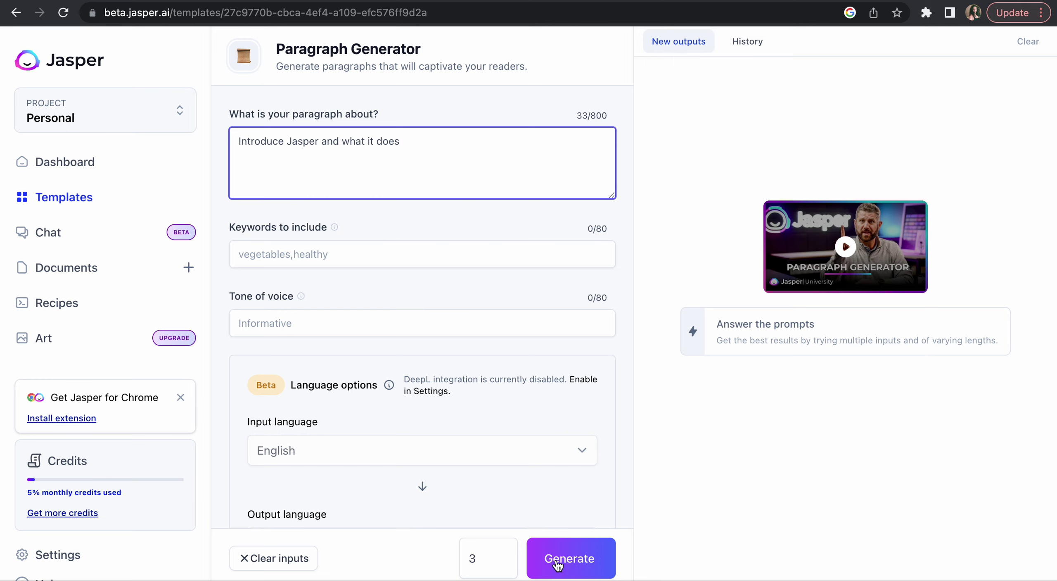
left_click(561, 572)
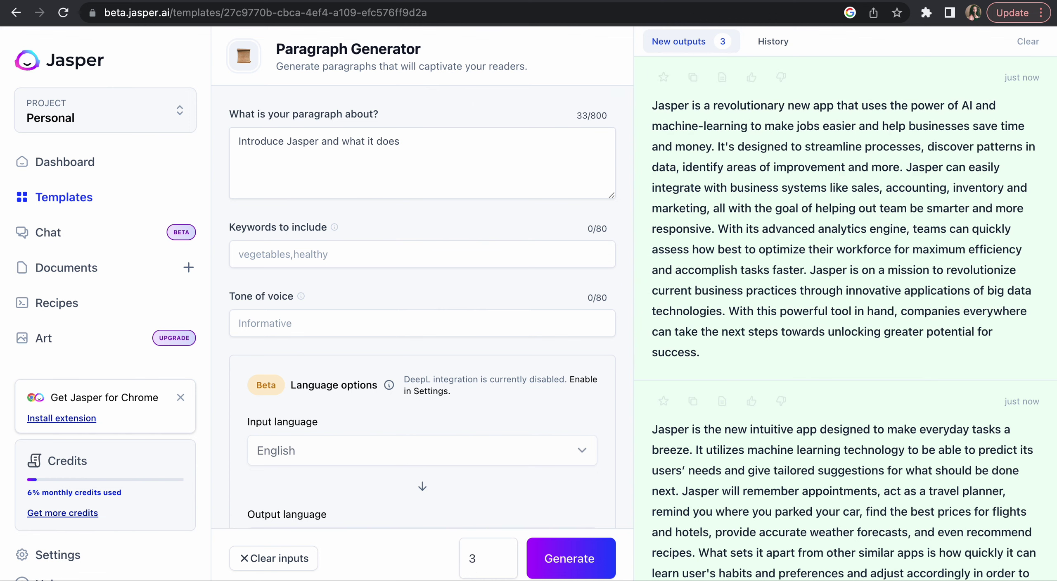
Copy the second outline point from the Blog Post Outline tab.
left_click(417, 20)
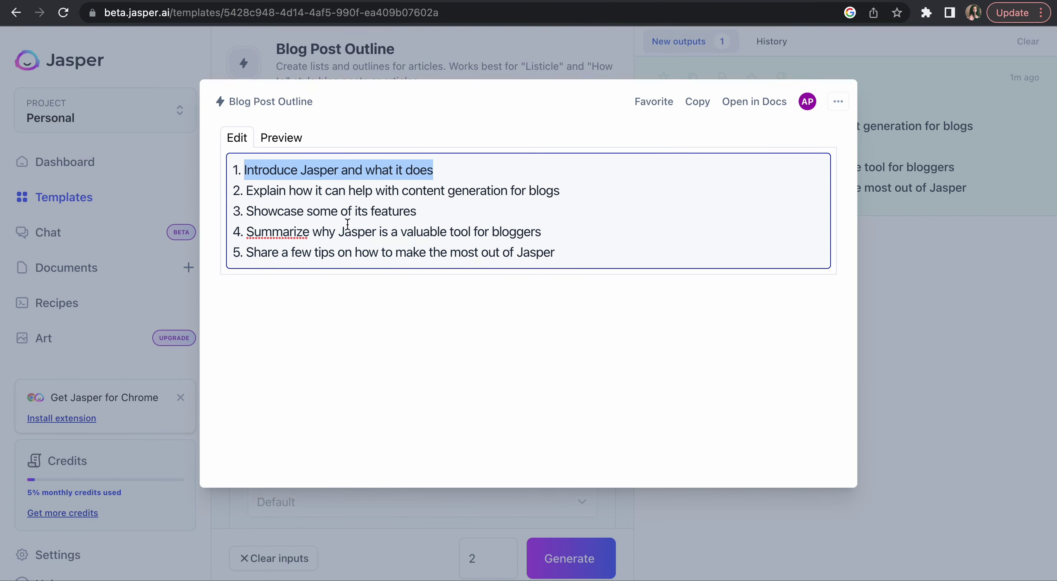
left_click_drag(564, 195, 248, 197)
key("super+c")
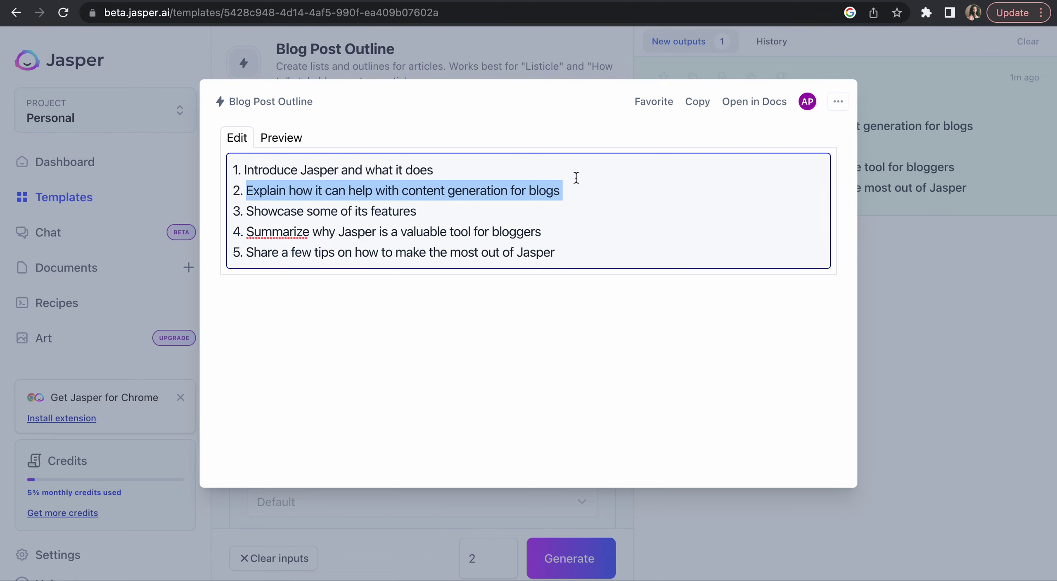
left_click(584, 44)
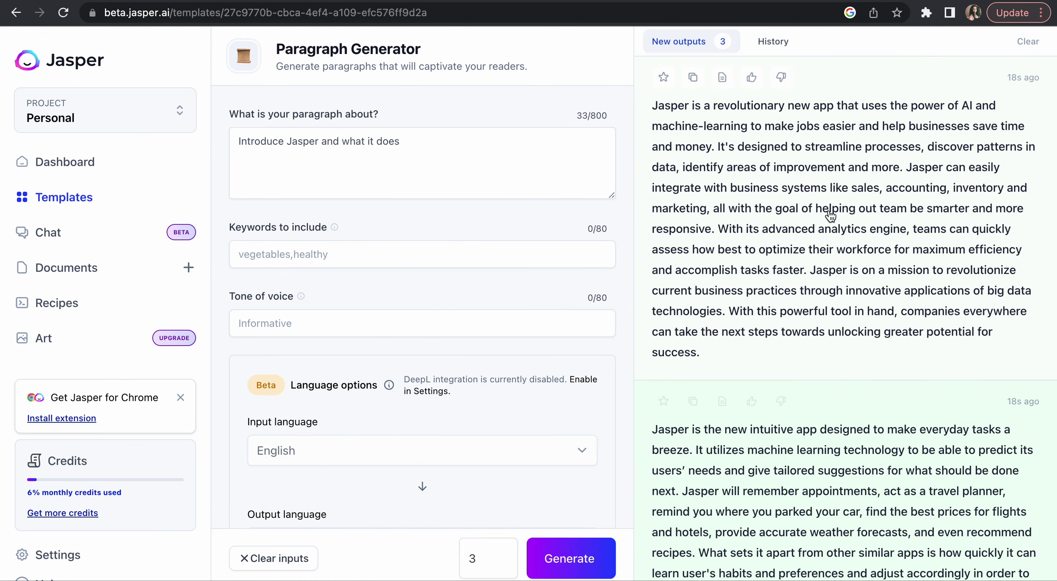
Clear old results and generate paragraphs on 'Explain how it can help with content generation for blogs'.
left_click(1028, 42)
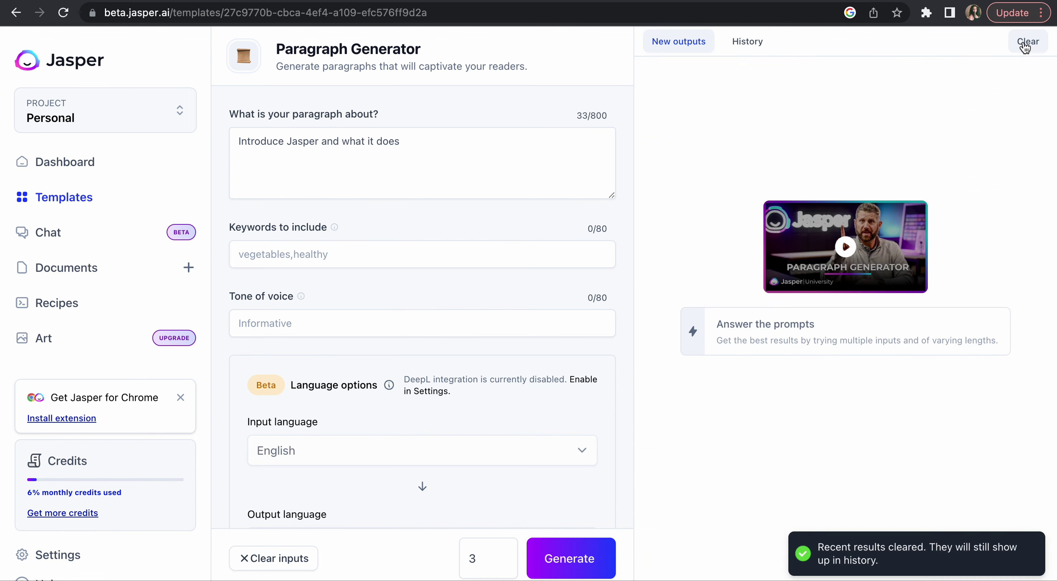
triple_click(426, 144)
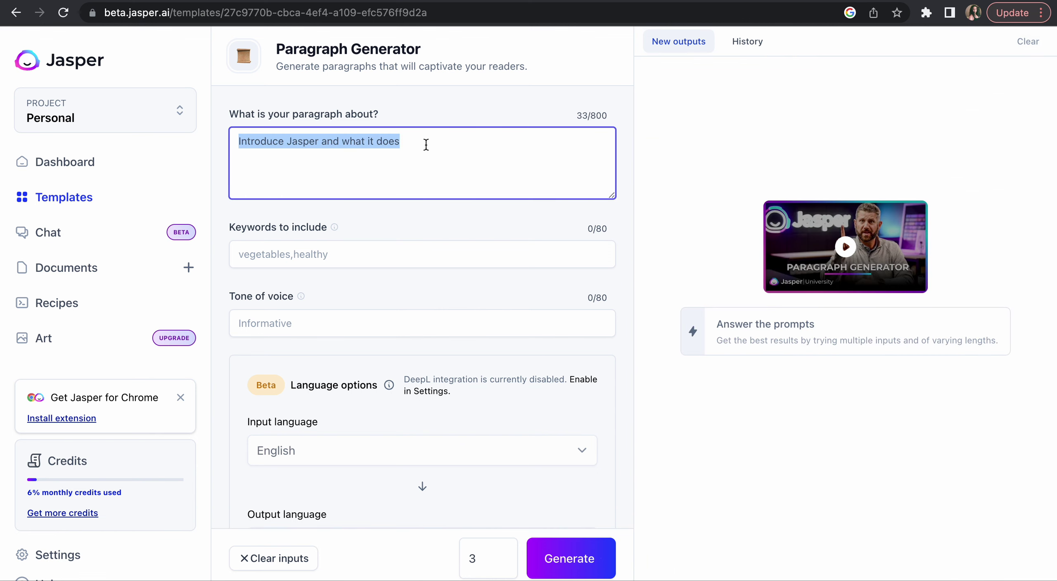
key("super+v")
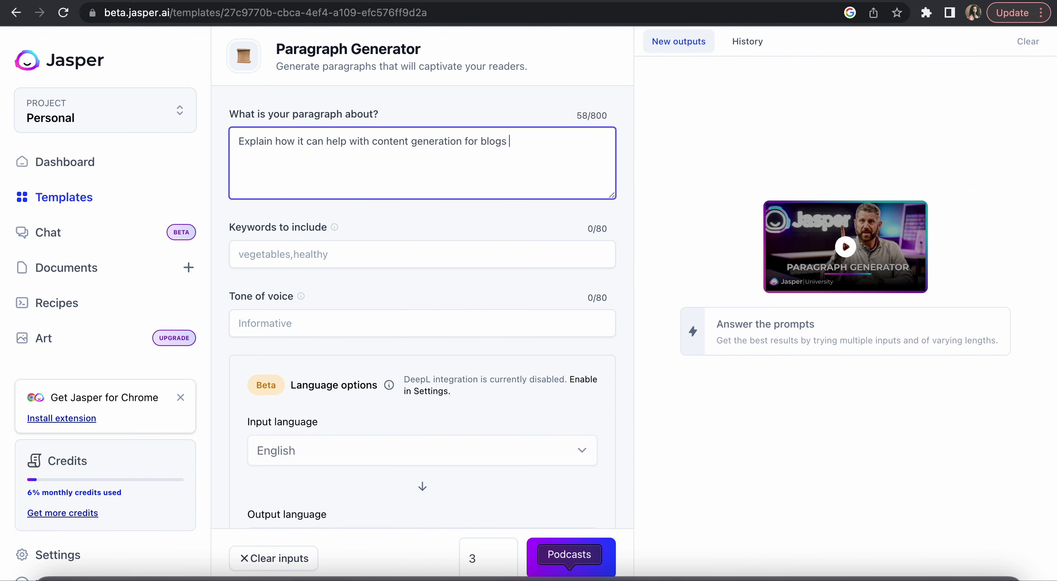
left_click(587, 571)
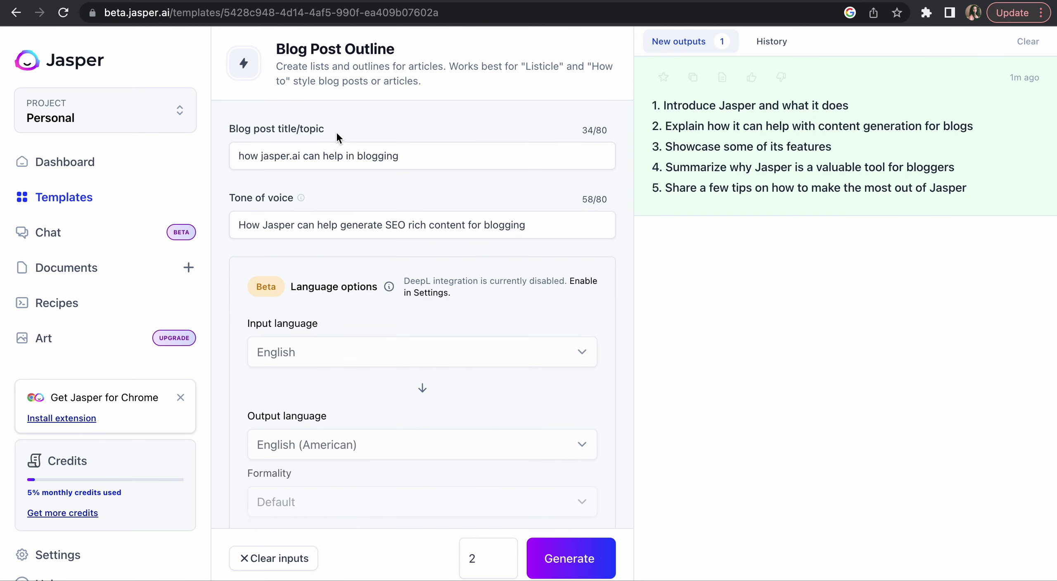
Return to the templates list and browse the Blog, Email and Google filters, ending on SEO.
left_click(90, 198)
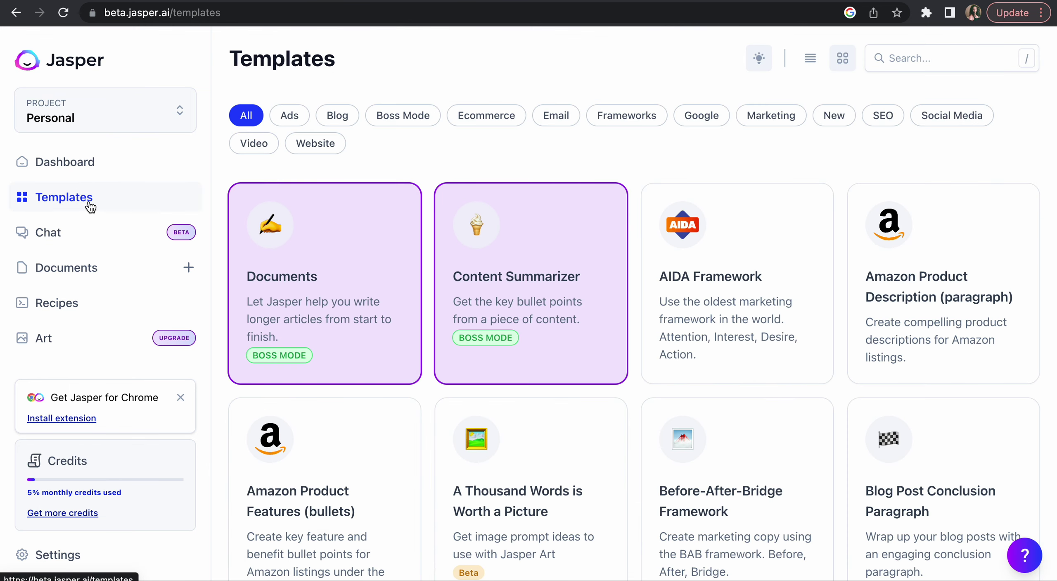
left_click(337, 123)
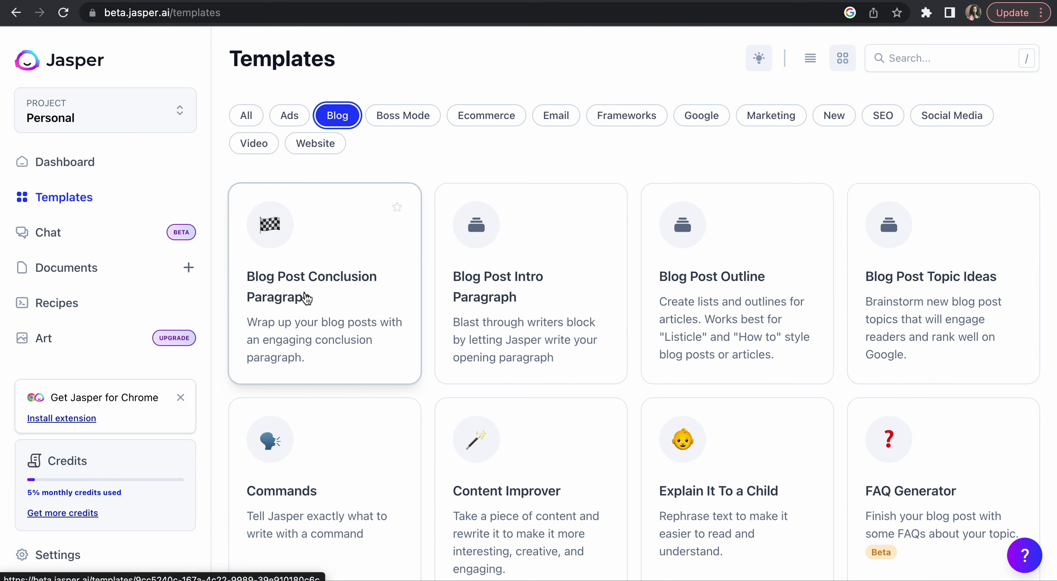
left_click(575, 123)
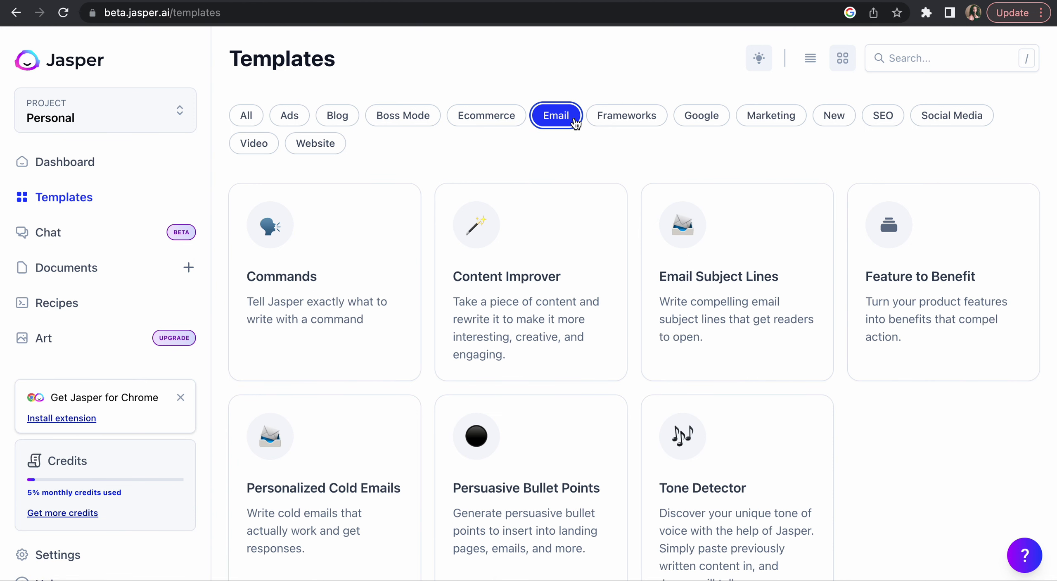
left_click(703, 122)
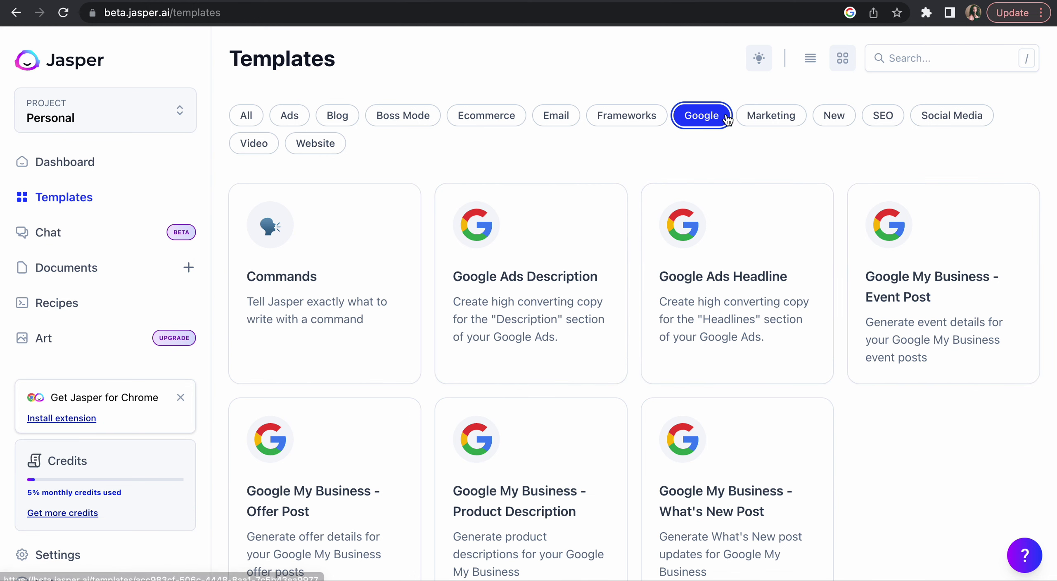
left_click(883, 121)
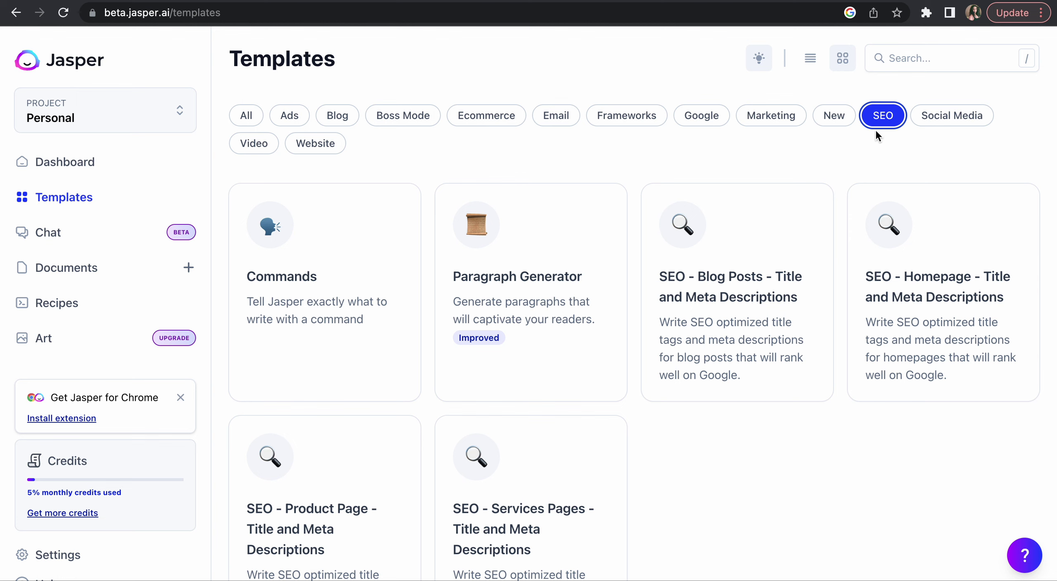
Filter templates to Social Media and scroll through the cards, back up to AIDA Framework.
left_click(950, 121)
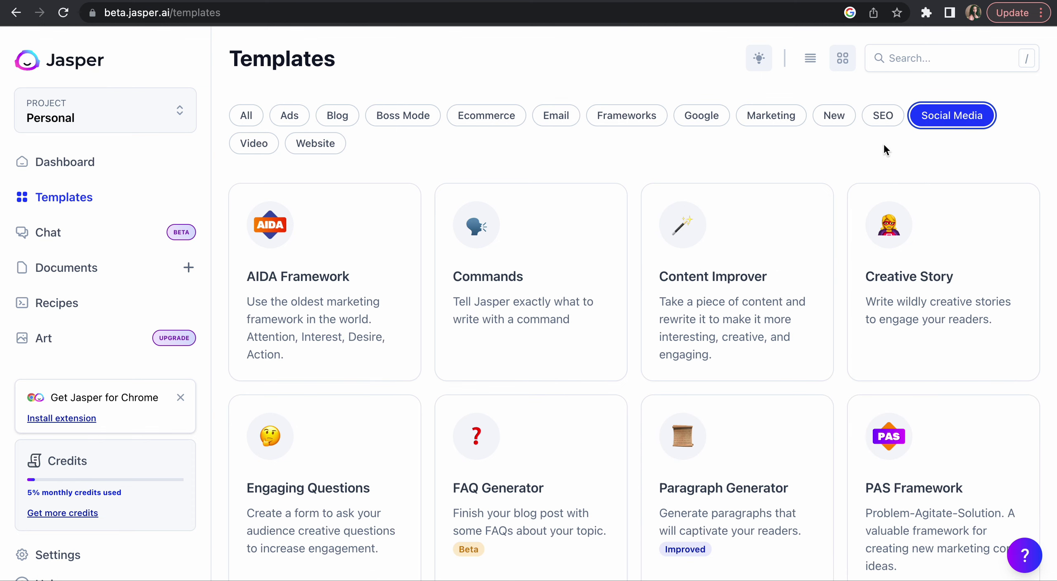
scroll(719, 169, "down", 1)
scroll(720, 169, "down", 4)
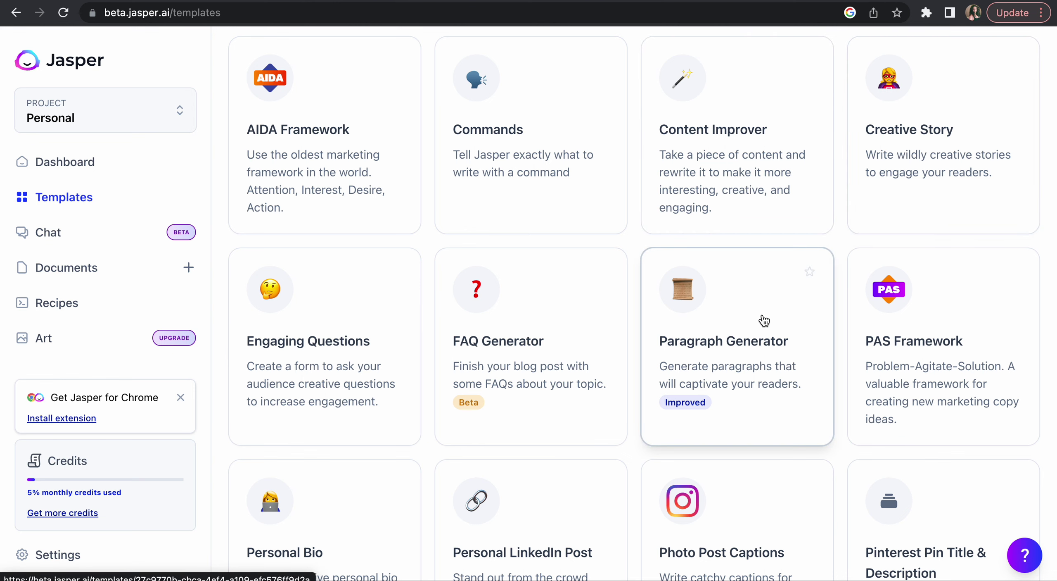
scroll(764, 320, "down", 7)
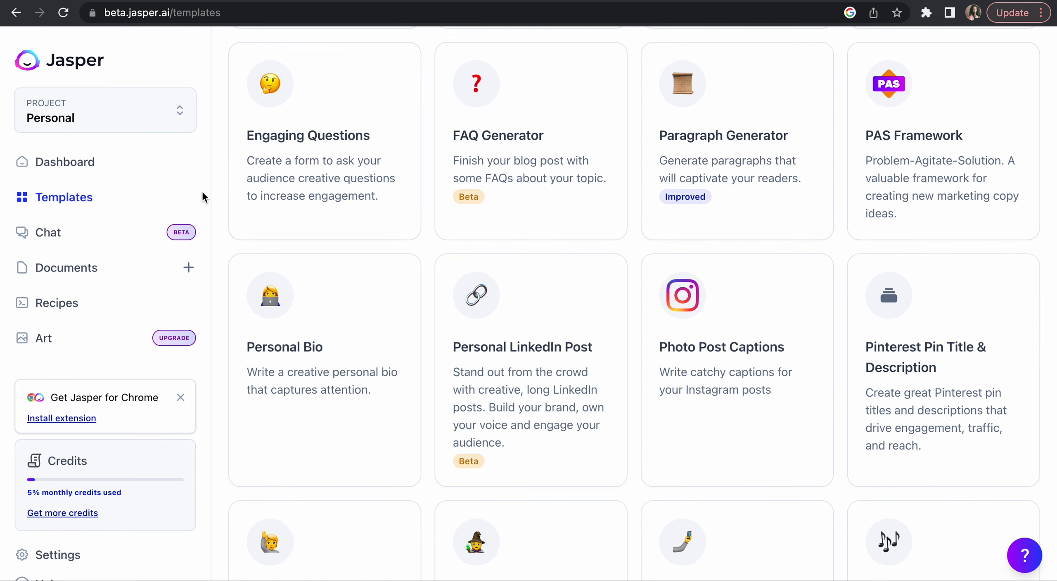
scroll(202, 190, "up", 8)
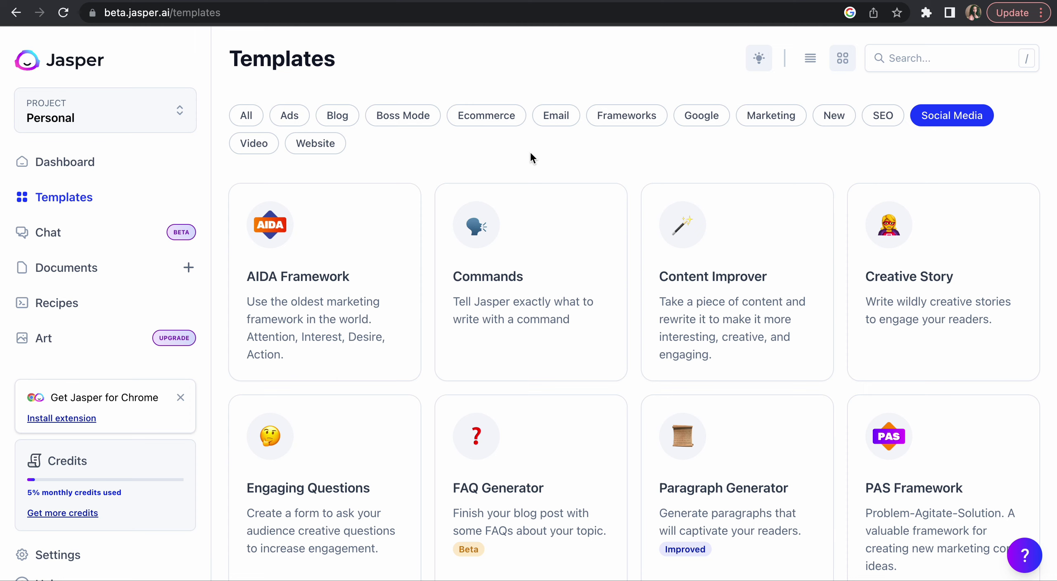
Open the Commands template under Email and enter background naming the title 'blushing moon' and its author.
left_click(562, 120)
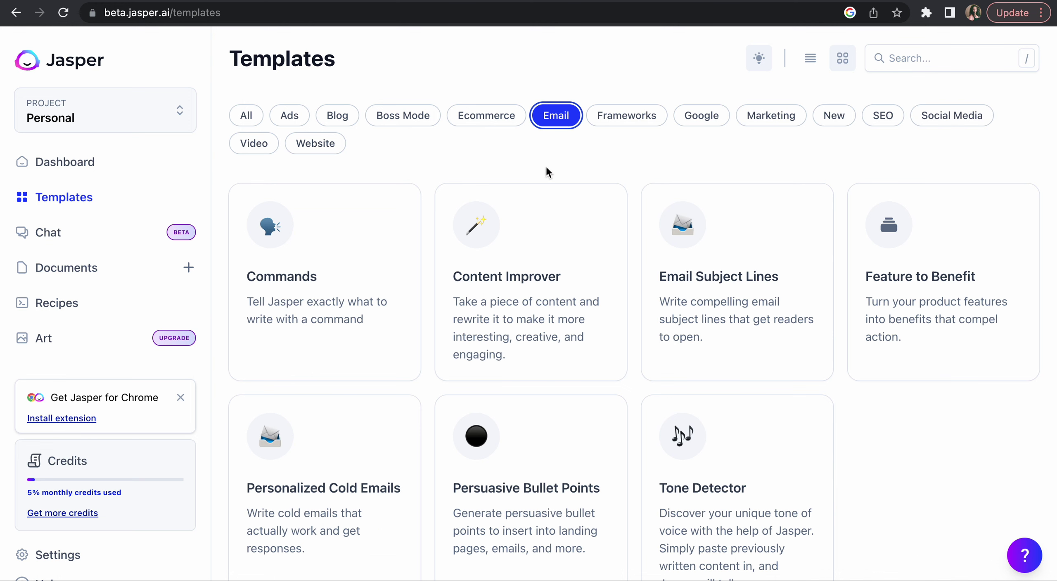
left_click(307, 284)
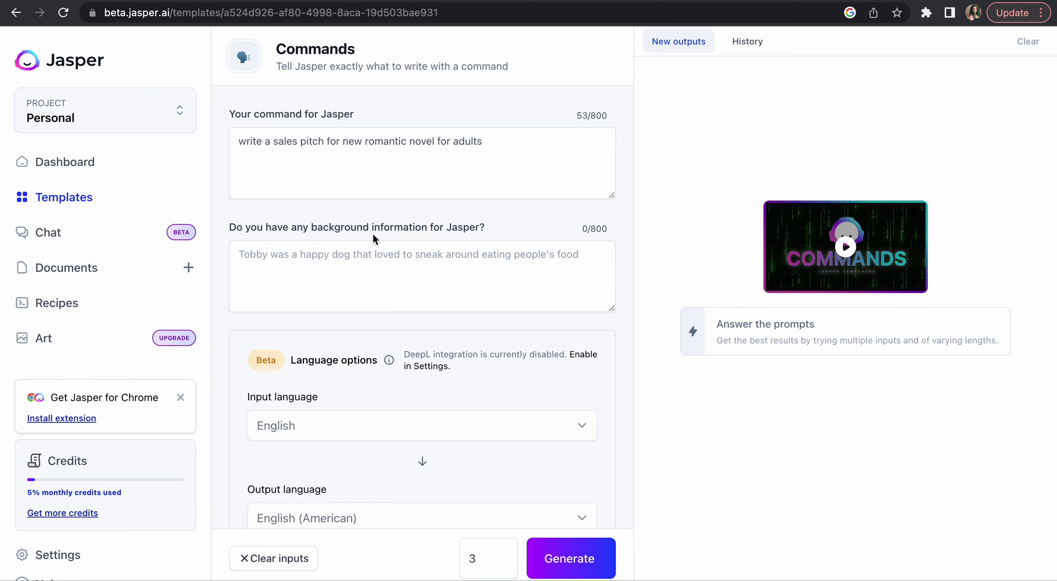
left_click(310, 260)
type("wi")
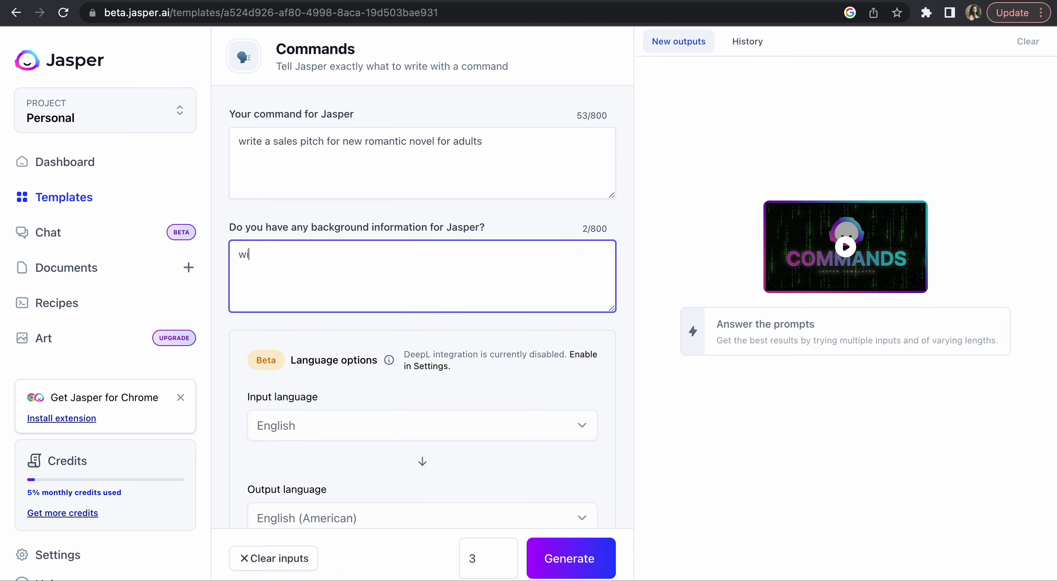
type("th title blushing moo")
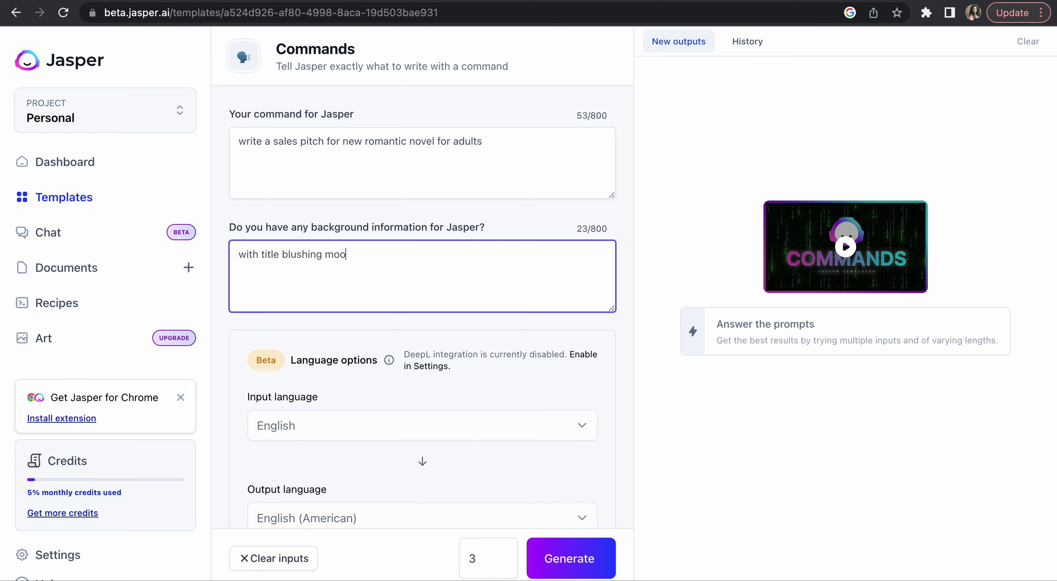
type("n author jinxme")
Generate the pitches, then expand the first Blushing Moon pitch and select its closing paragraphs.
left_click(556, 551)
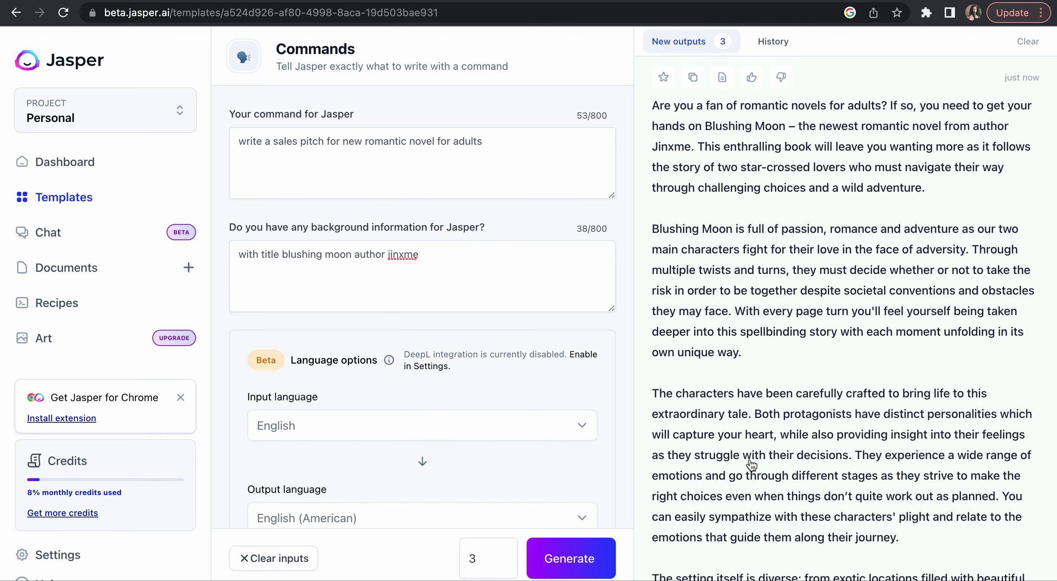
left_click(755, 443)
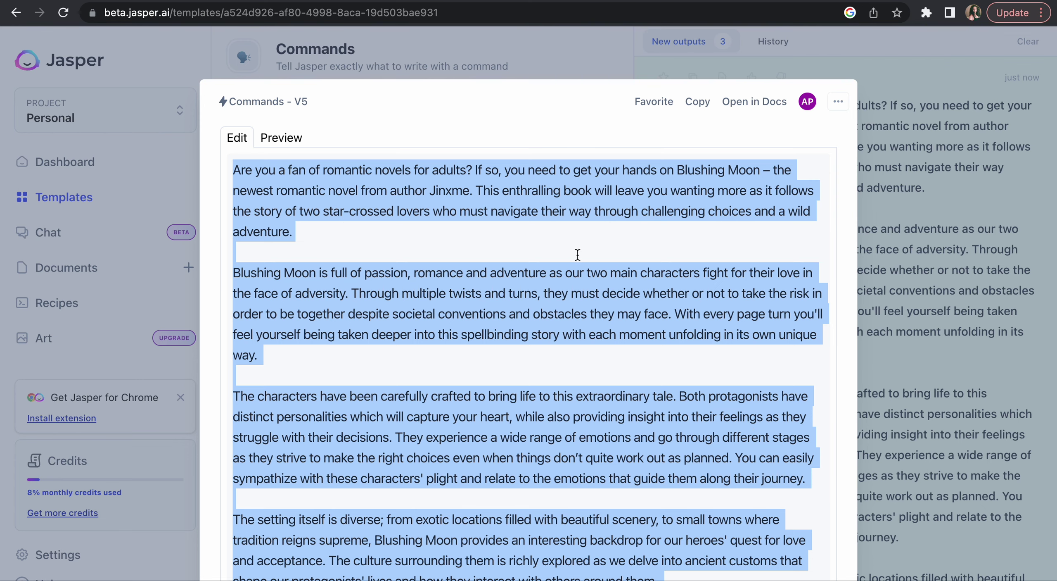
left_click(583, 300)
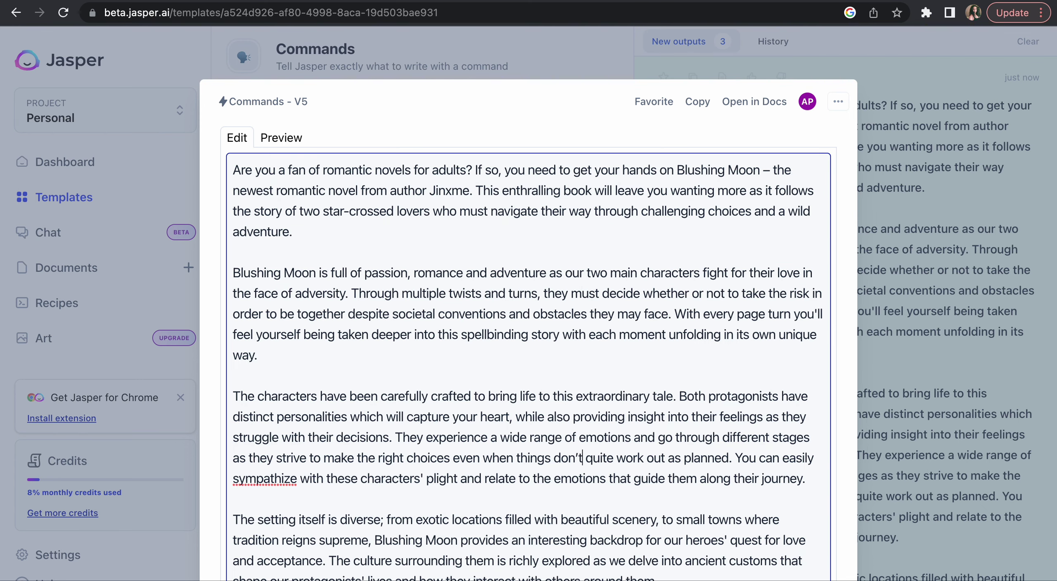
scroll(581, 520, "down", 6)
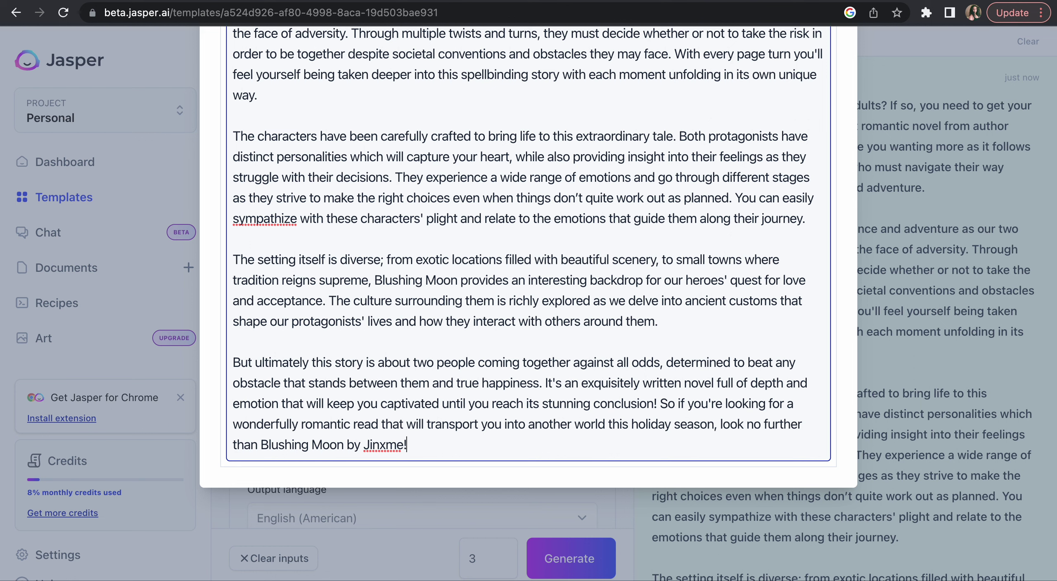
left_click_drag(582, 445, 583, 300)
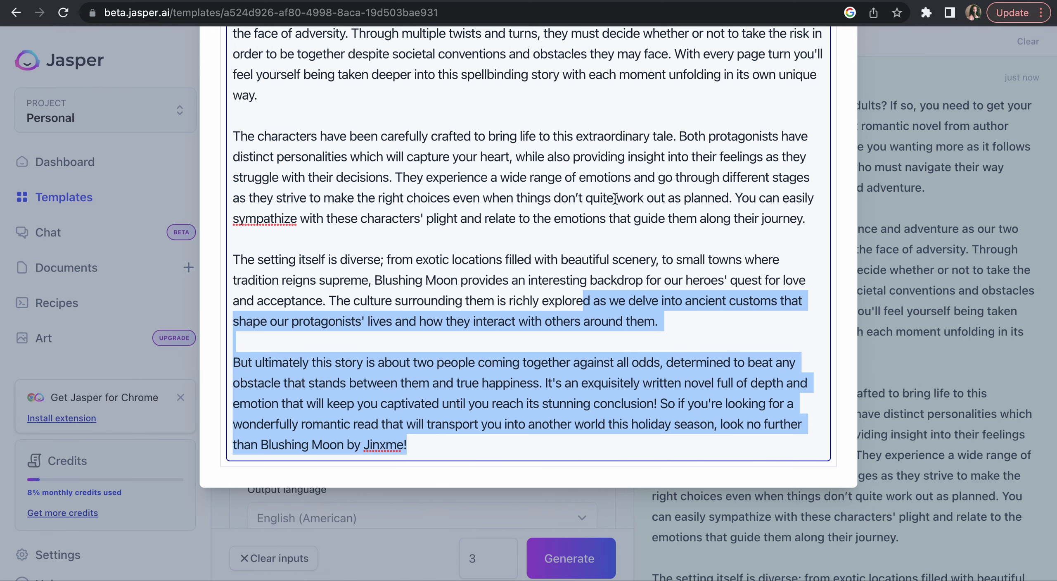
key("Escape")
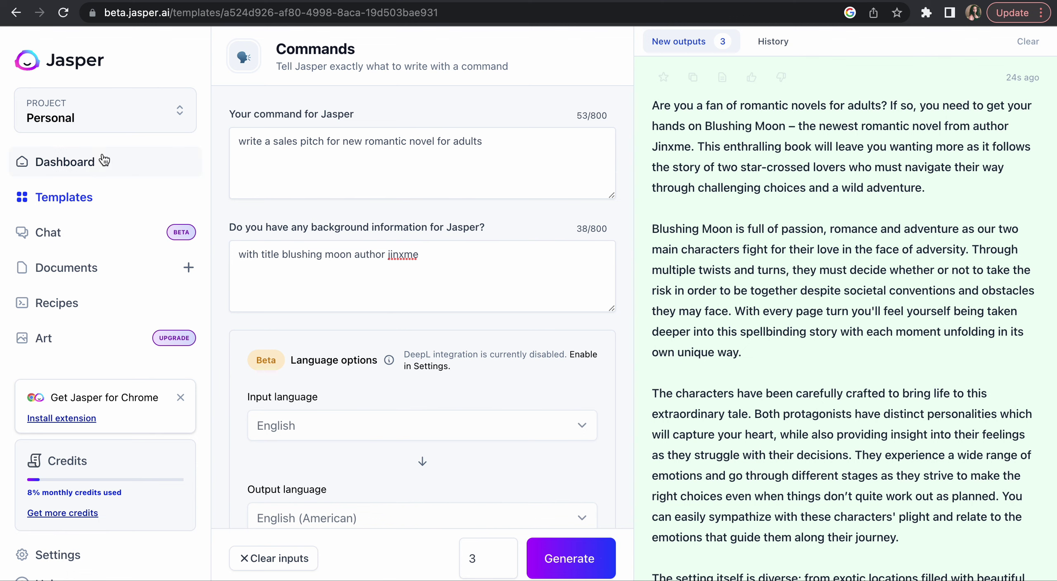
Return to Templates via the Dashboard and try the Blog, Ads, Ecommerce and Boss Mode filters before settling on Email.
left_click(90, 166)
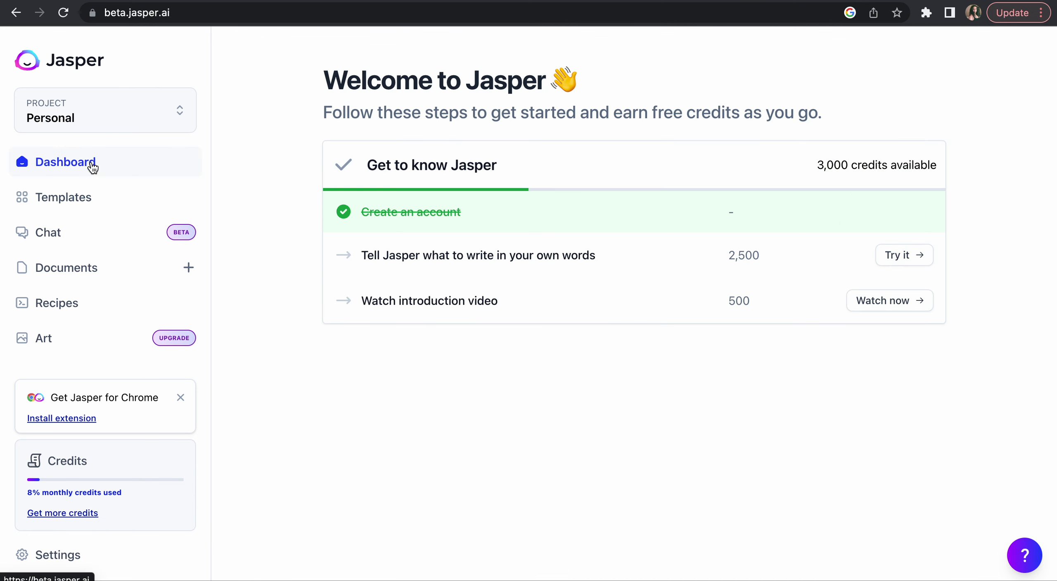
left_click(82, 204)
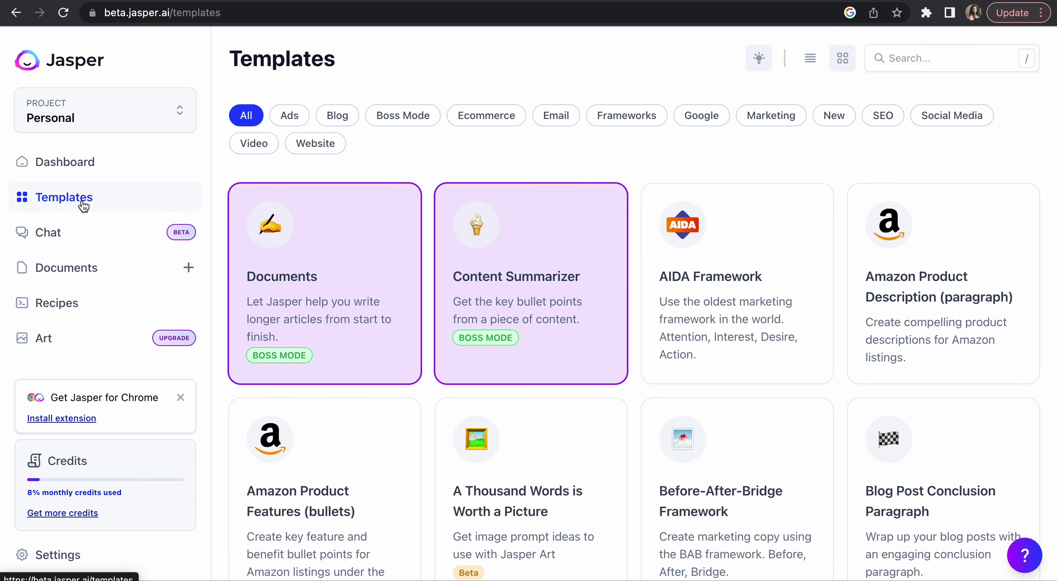
left_click(337, 116)
left_click(296, 117)
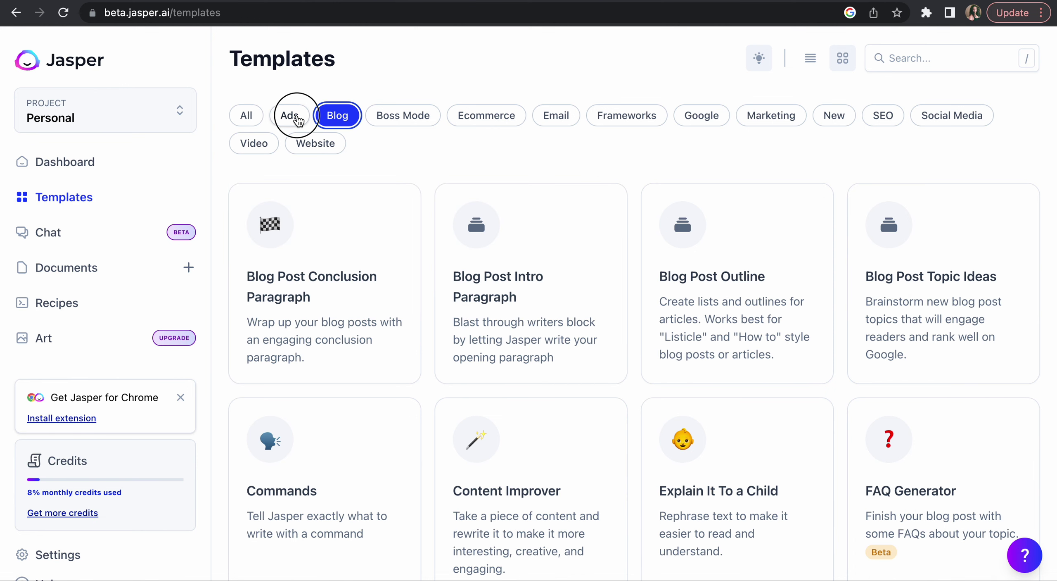
left_click(499, 118)
left_click(414, 118)
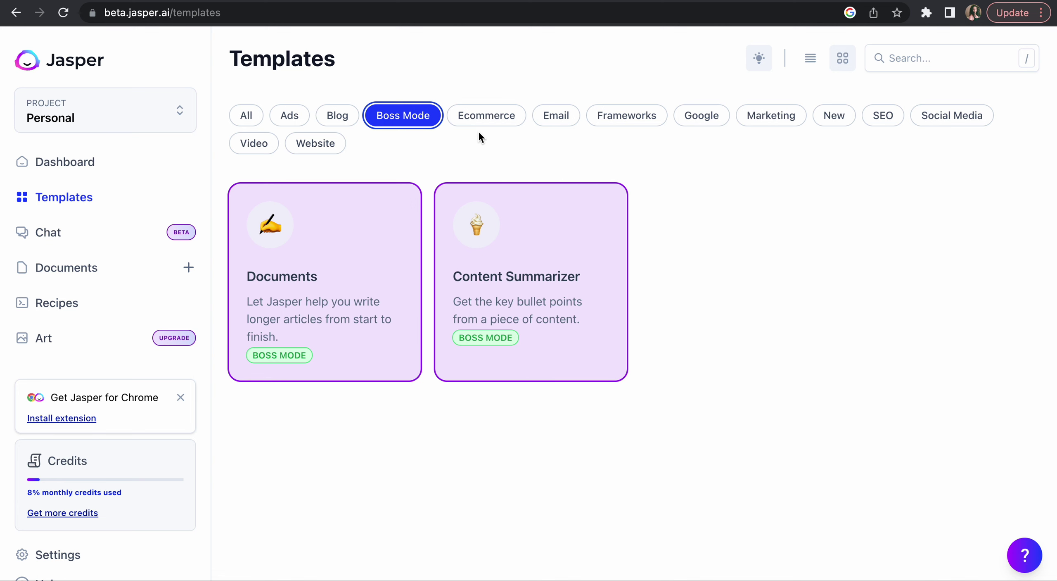
left_click(567, 118)
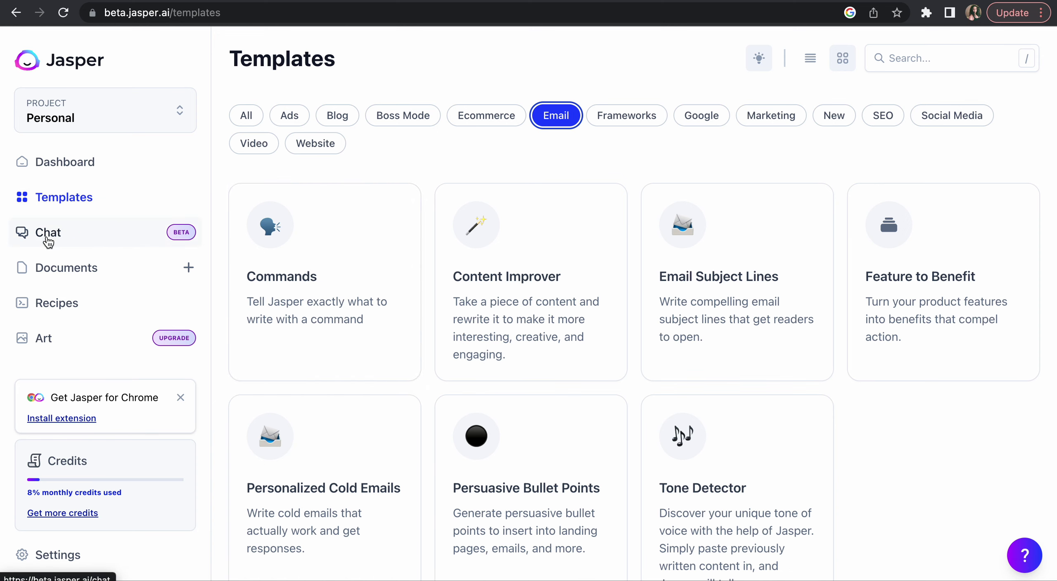
Go to Documents, then to the Recipes page with Cold Email and Blog Post recipes.
left_click(65, 278)
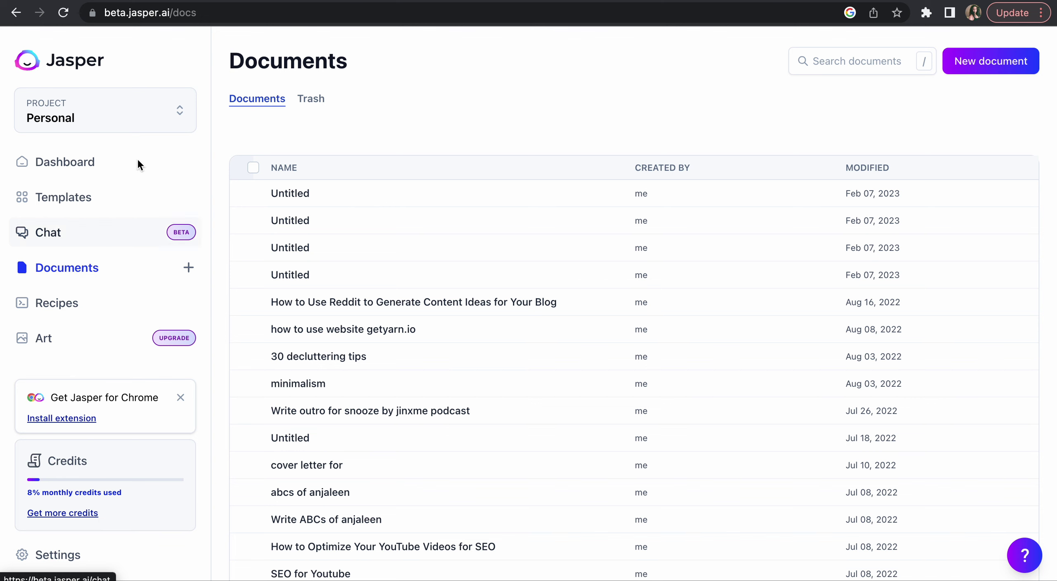
left_click(87, 316)
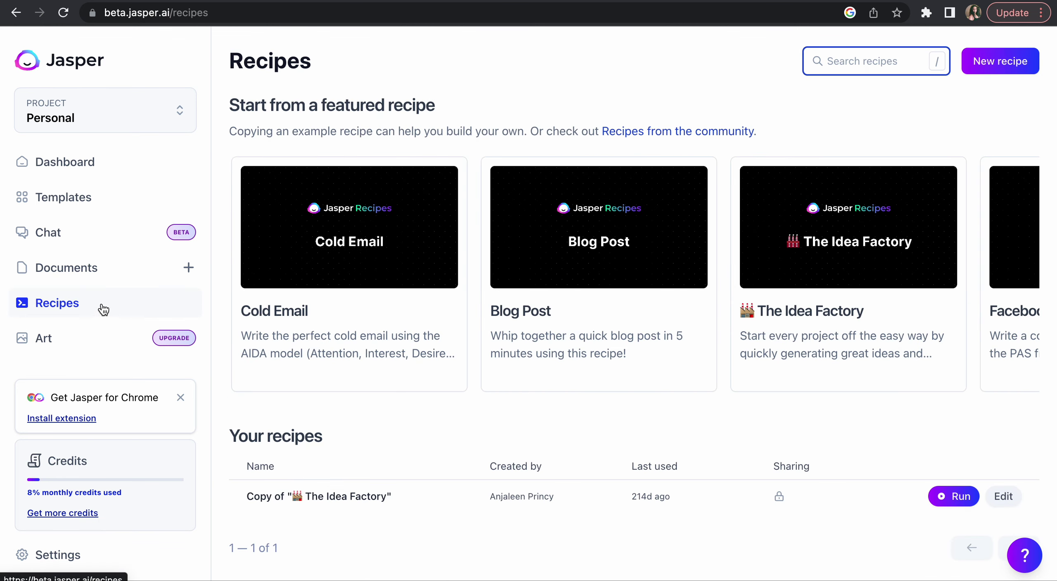